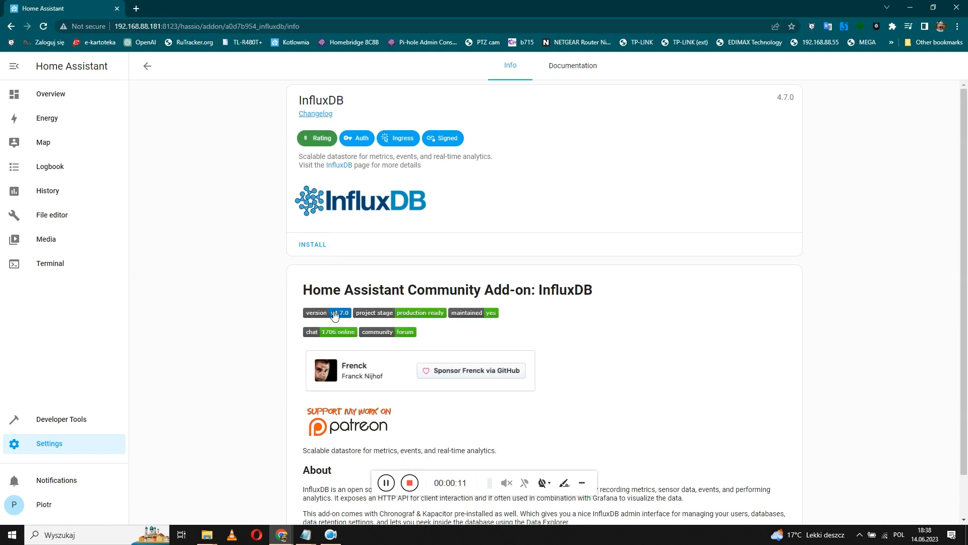
Install the InfluxDB add-on, turn on Show in sidebar, and go to its Configuration tab.
{"action": "left_click", "coordinate": [324, 250]}
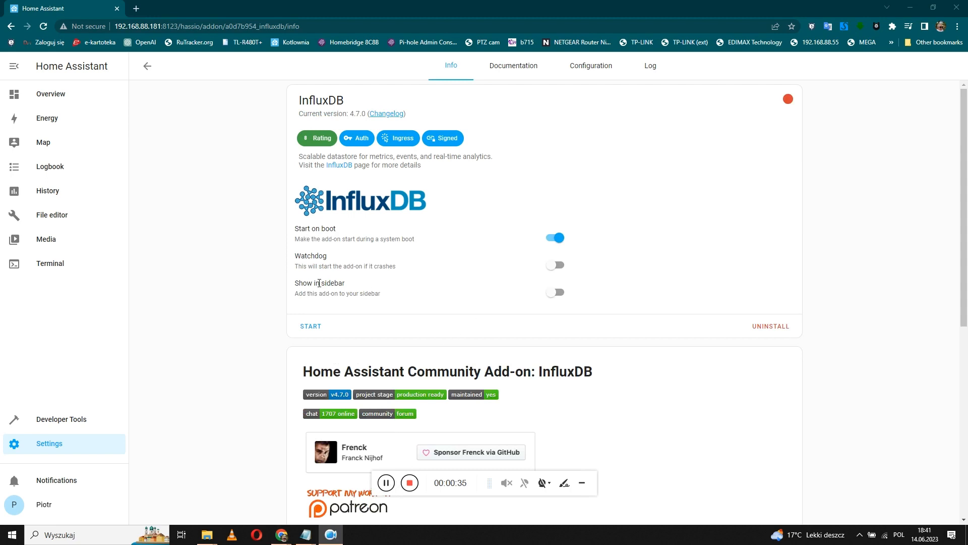
{"action": "left_click", "coordinate": [561, 293]}
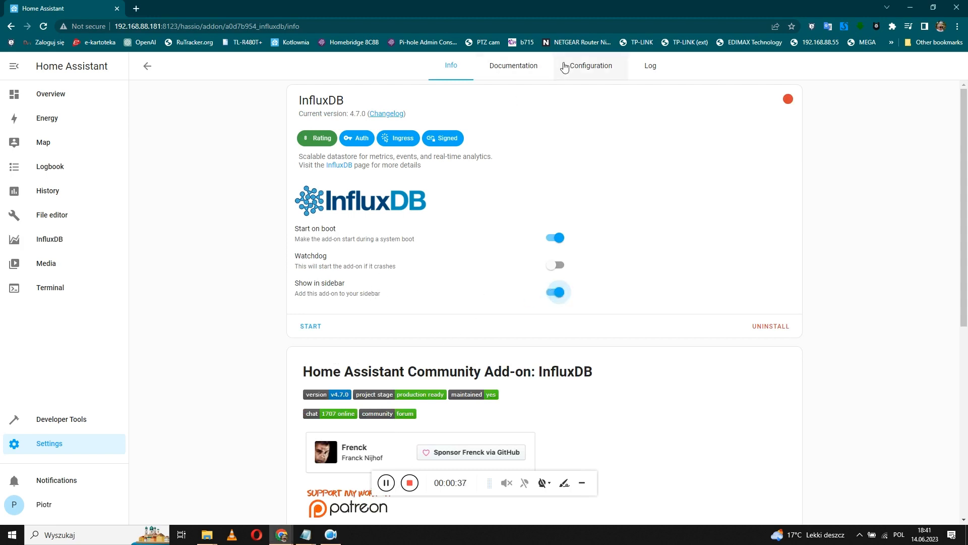
{"action": "left_click", "coordinate": [587, 67]}
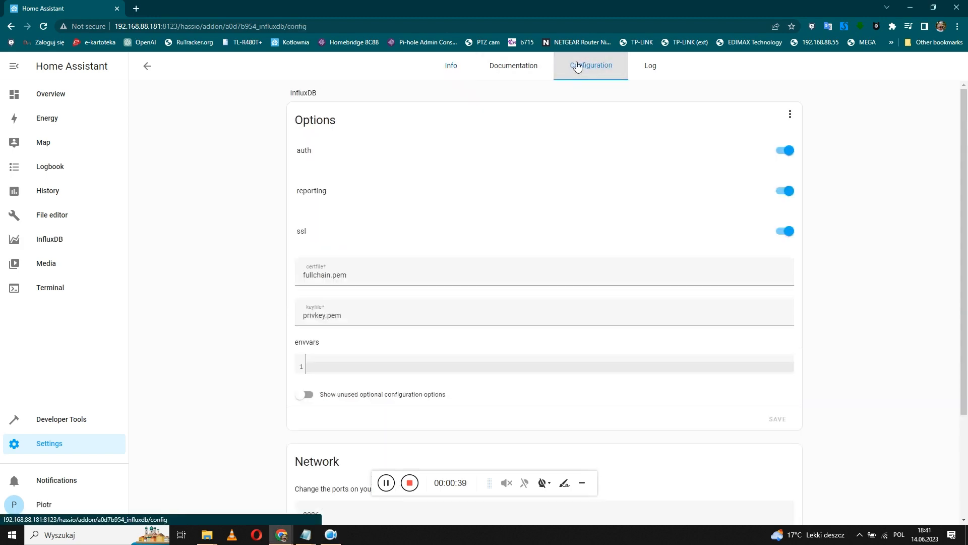
Turn off the ssl option in the InfluxDB add-on configuration and save it.
{"action": "left_click_drag", "start_coordinate": [292, 231], "coordinate": [316, 236]}
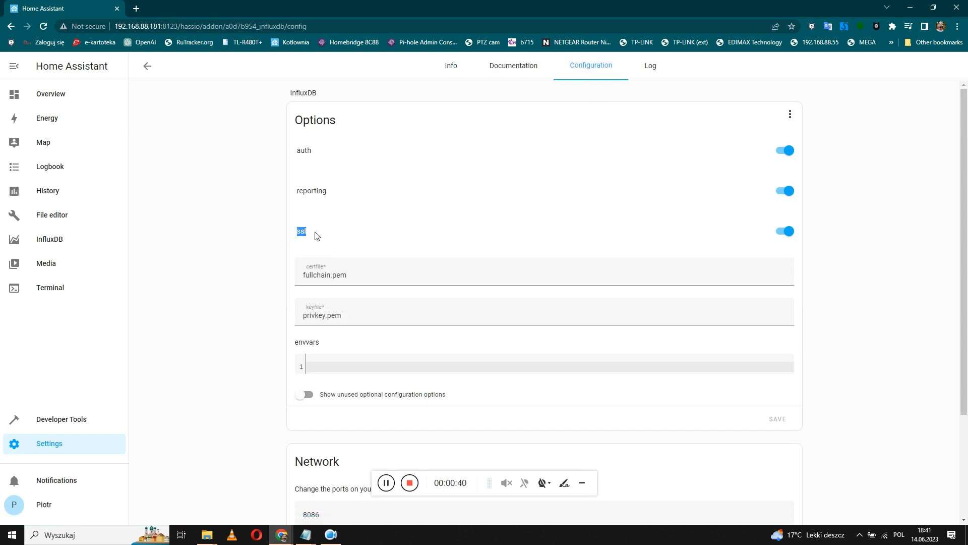
{"action": "left_click", "coordinate": [785, 231]}
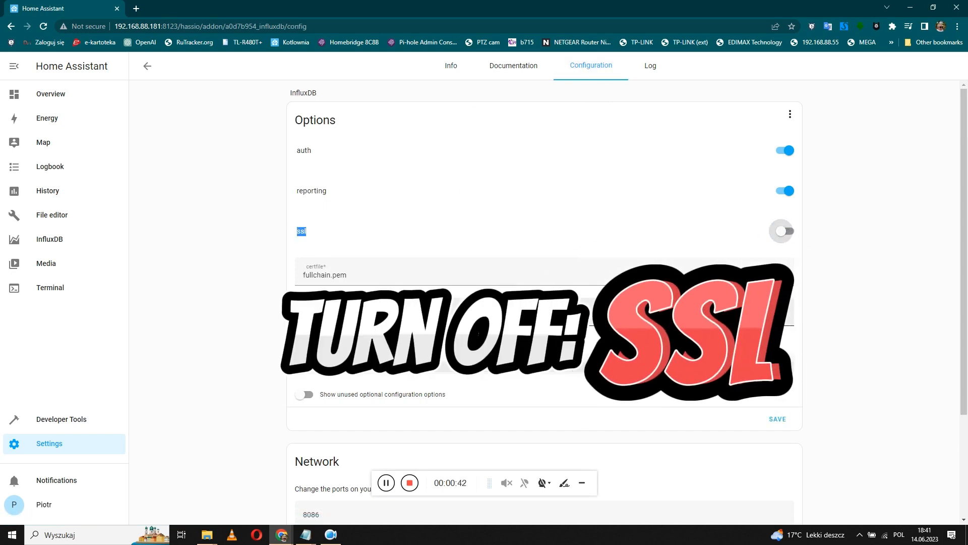
{"action": "left_click", "coordinate": [777, 418]}
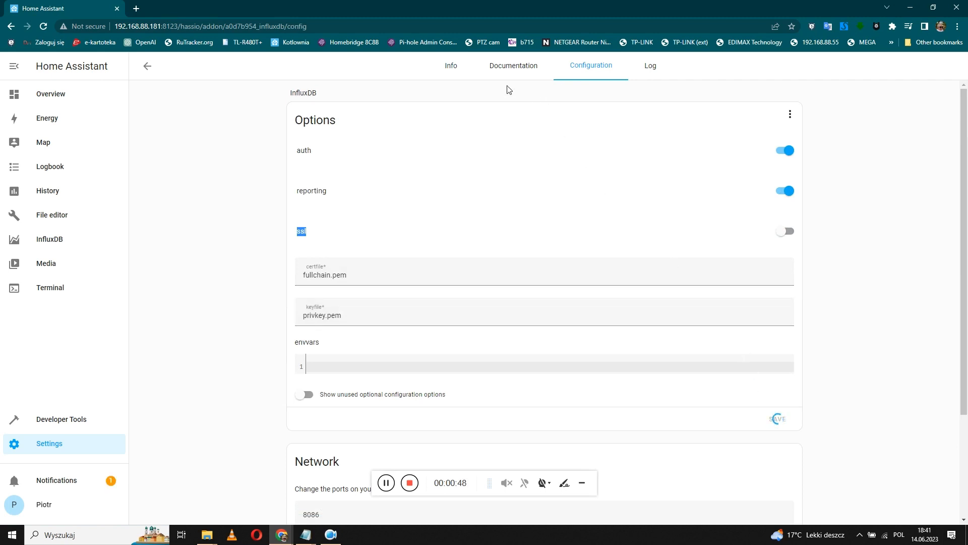
Start the InfluxDB add-on from its Info tab.
{"action": "left_click", "coordinate": [445, 72]}
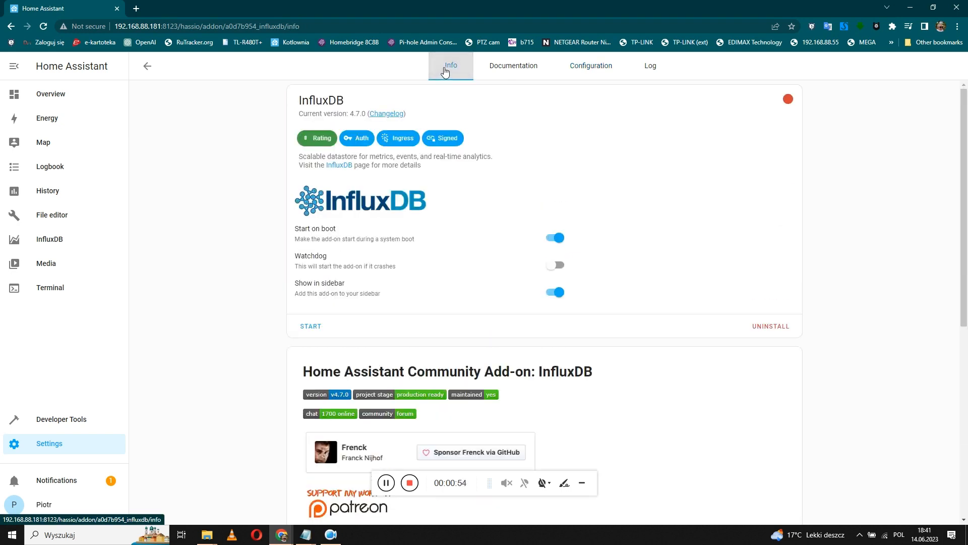
{"action": "left_click", "coordinate": [588, 70]}
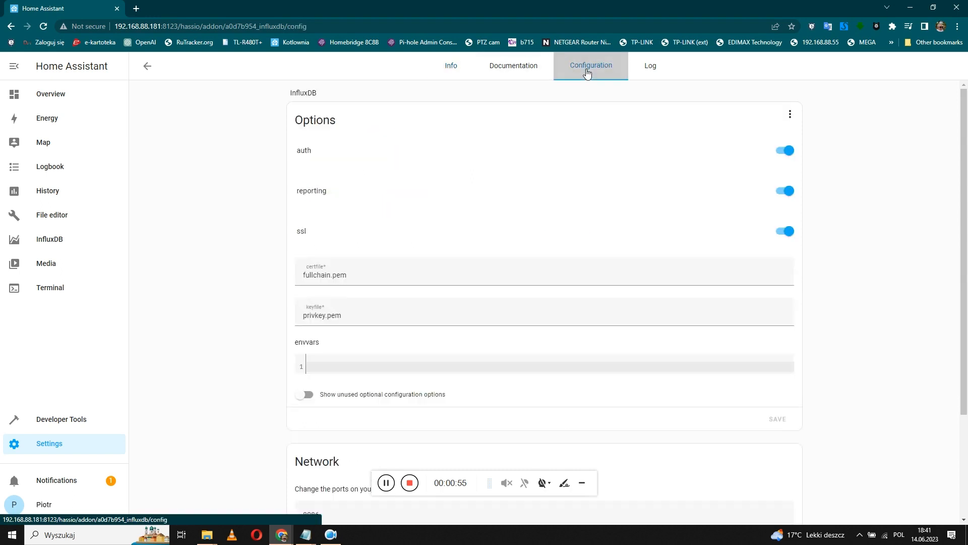
{"action": "left_click", "coordinate": [469, 71]}
{"action": "left_click", "coordinate": [312, 326]}
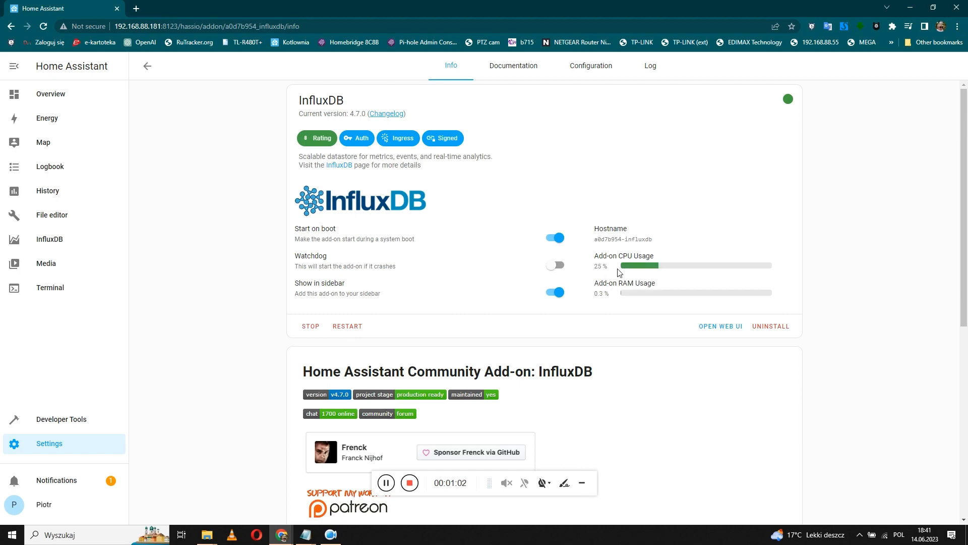
Copy the influxdb snippet from the InfluxDB add-on documentation, then go to File editor.
{"action": "left_click", "coordinate": [520, 71]}
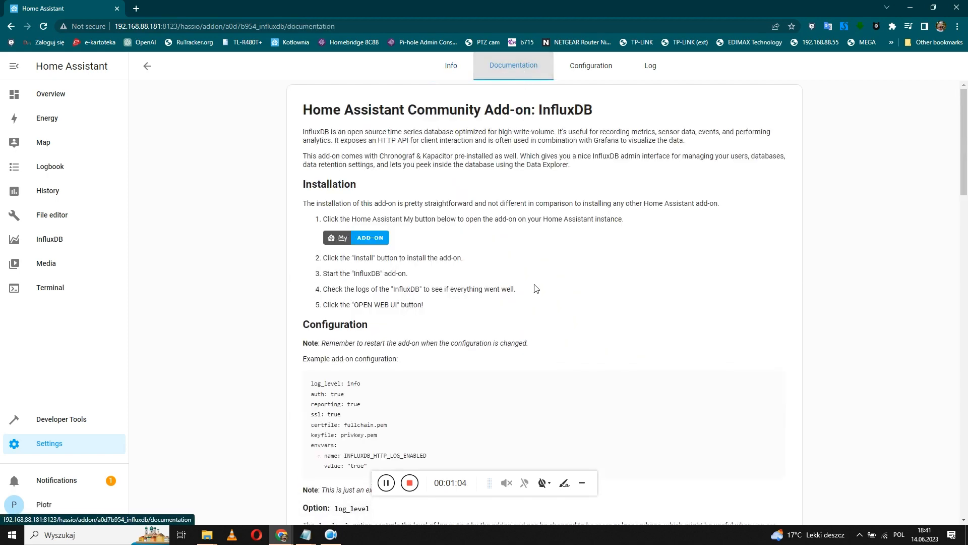
{"action": "scroll", "coordinate": [536, 285], "scroll_direction": "down", "scroll_amount": 1}
{"action": "scroll", "coordinate": [537, 292], "scroll_direction": "down", "scroll_amount": 10}
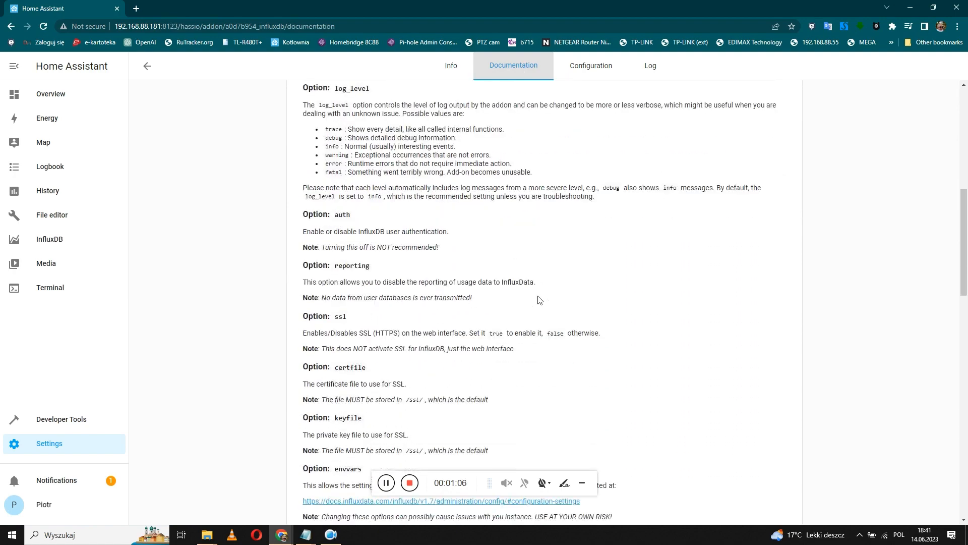
{"action": "scroll", "coordinate": [539, 302], "scroll_direction": "down", "scroll_amount": 15}
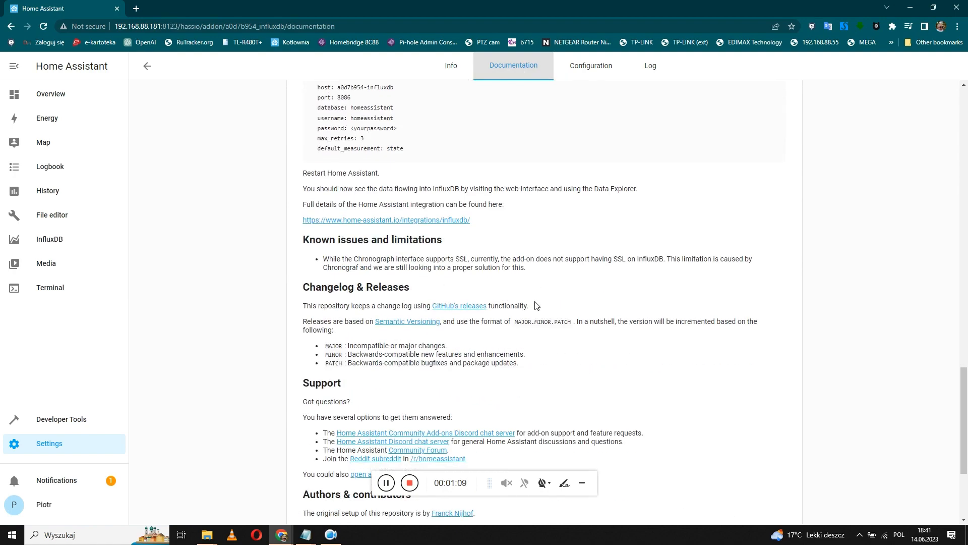
{"action": "scroll", "coordinate": [536, 305], "scroll_direction": "up", "scroll_amount": 1}
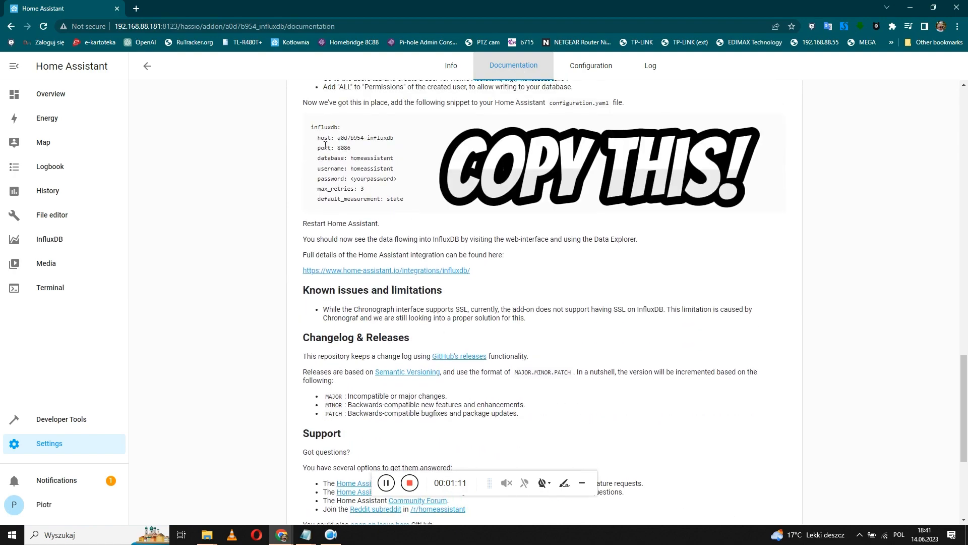
{"action": "left_click_drag", "start_coordinate": [311, 129], "coordinate": [401, 202]}
{"action": "key", "text": "ctrl+c"}
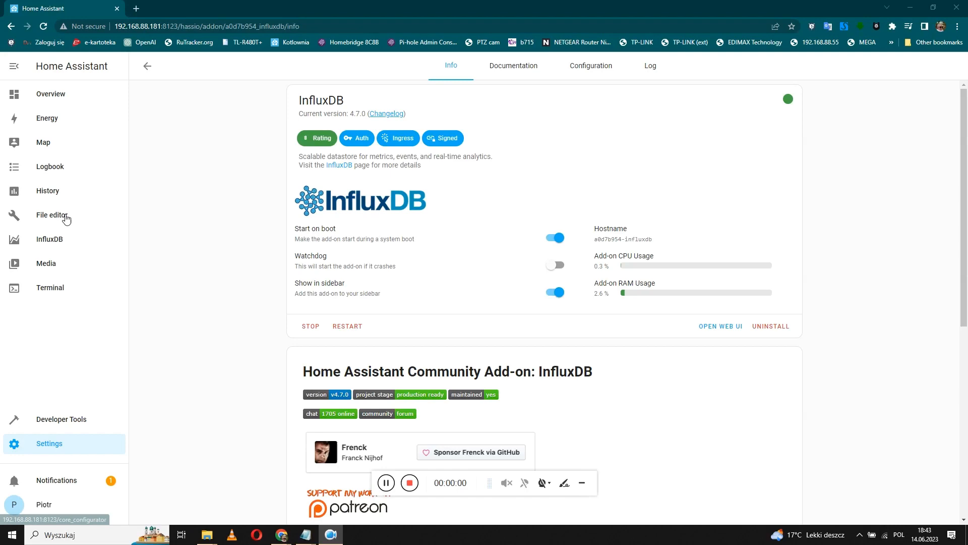
{"action": "left_click", "coordinate": [66, 216]}
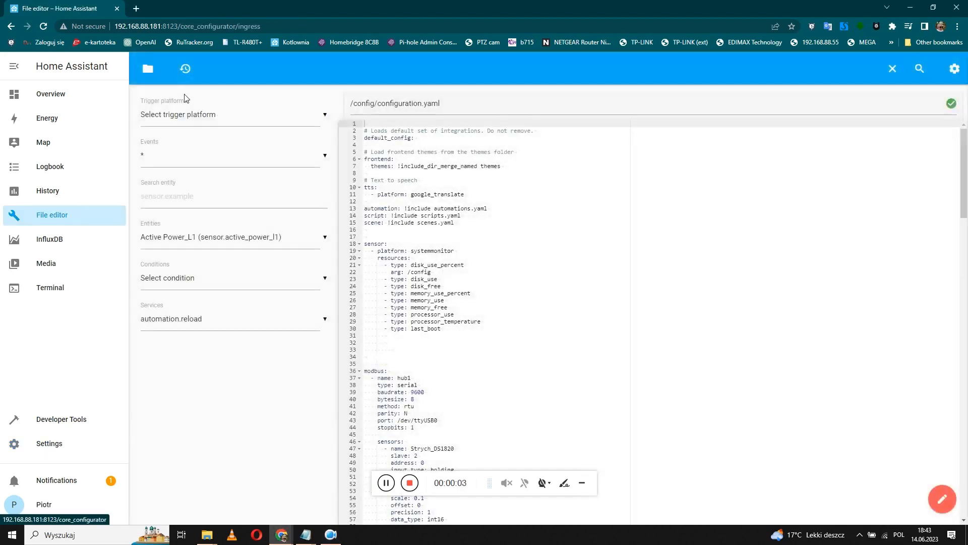
Open configuration.yaml and paste the influxdb block above the sensor section.
{"action": "left_click", "coordinate": [148, 69]}
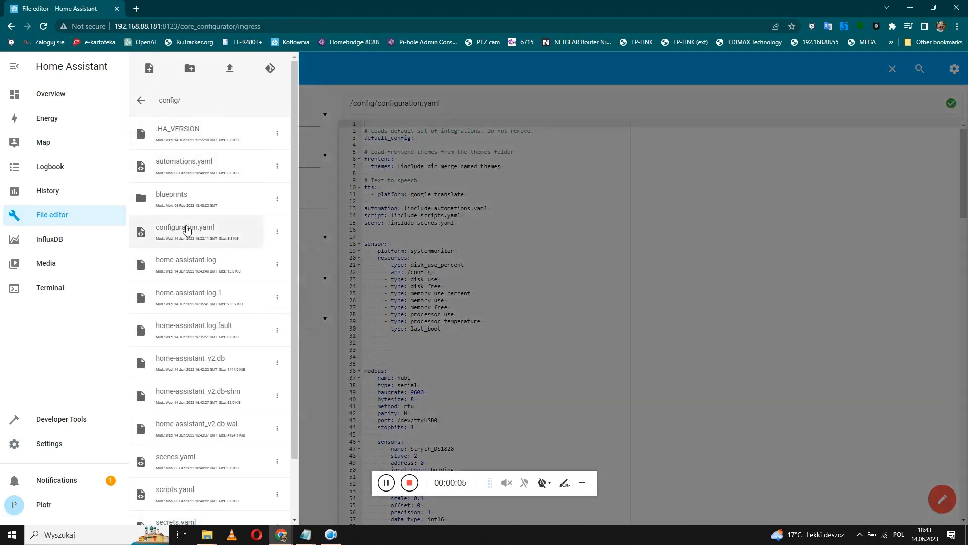
{"action": "left_click", "coordinate": [187, 230]}
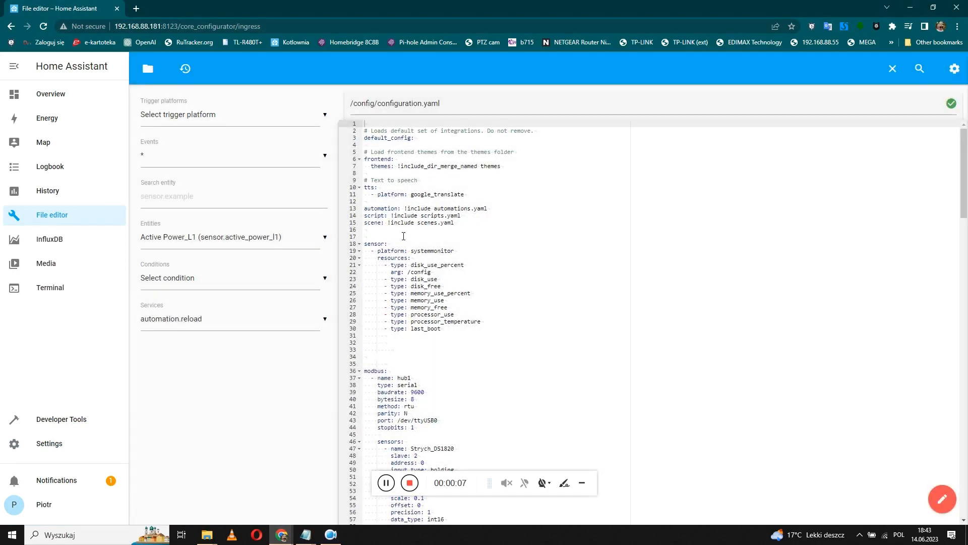
{"action": "left_click", "coordinate": [404, 236]}
{"action": "key", "text": "Return"}
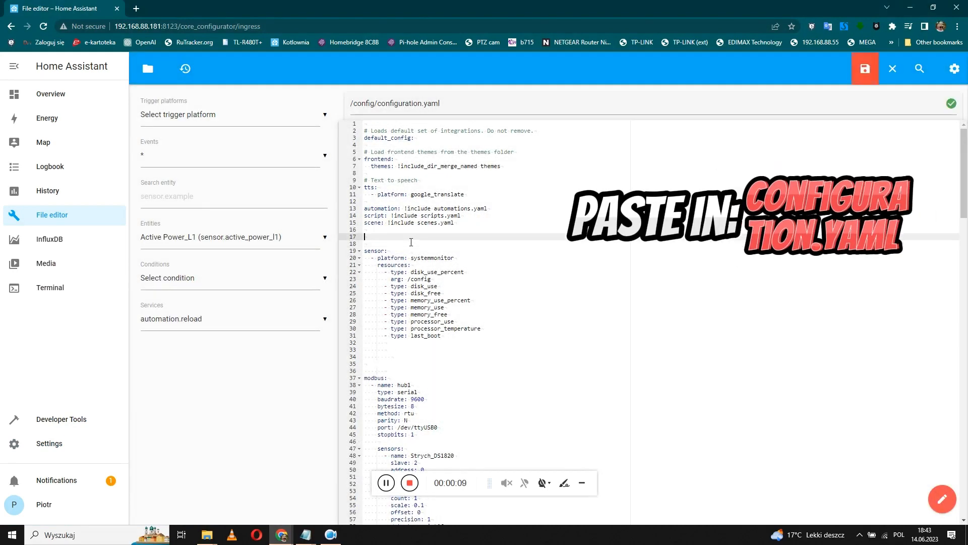
{"action": "key", "text": "ctrl+v"}
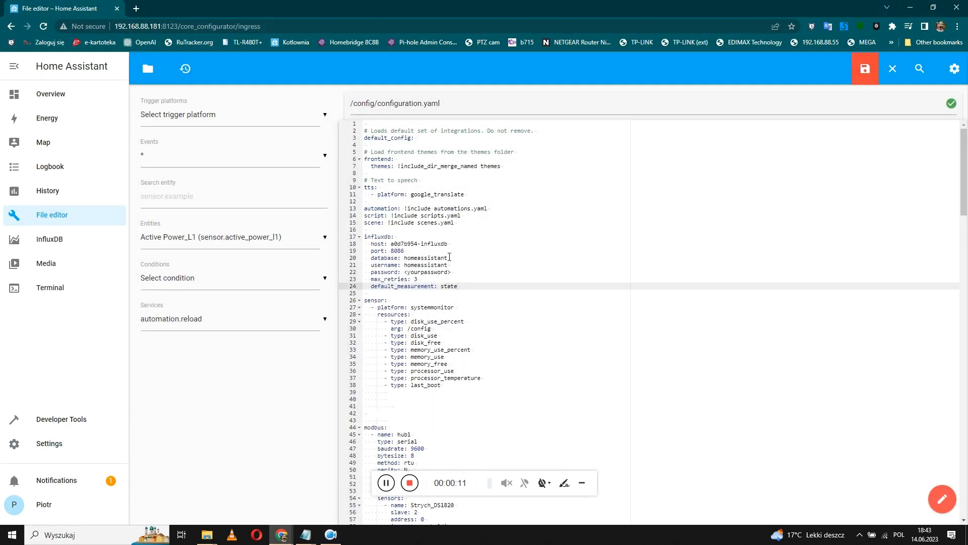
Set the database to energy, fill in the username and password, and save configuration.yaml.
{"action": "left_click_drag", "start_coordinate": [448, 258], "coordinate": [405, 258]}
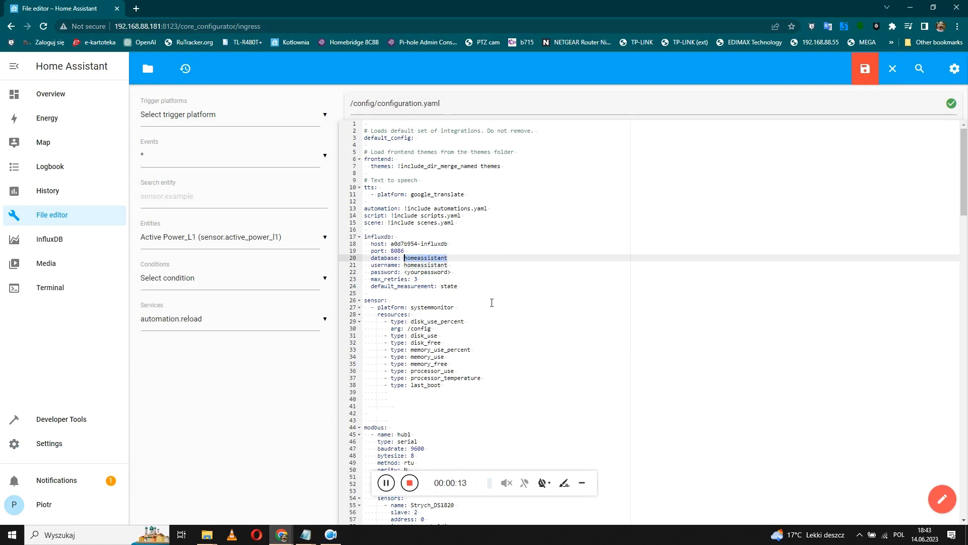
{"action": "type", "text": "user"}
{"action": "key", "text": "Down"}
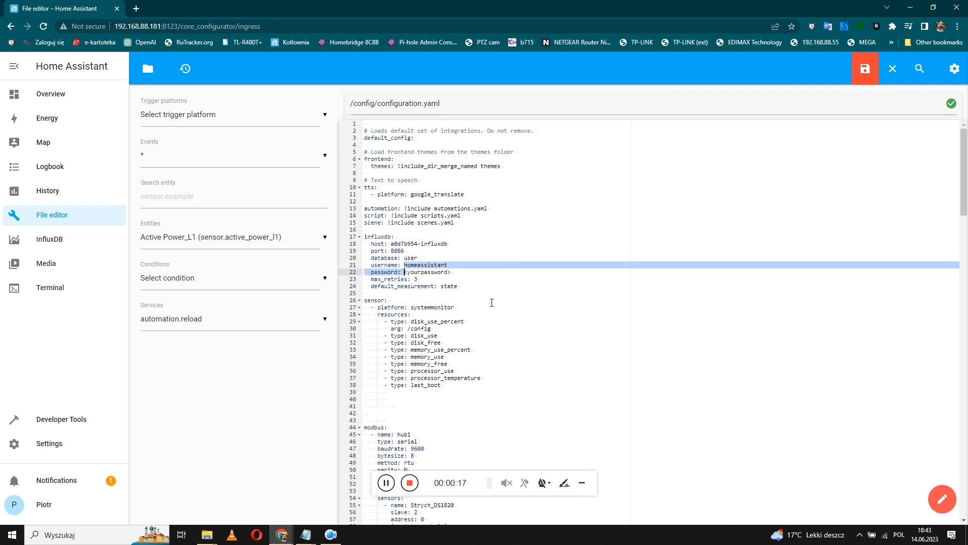
{"action": "key", "text": "shift+Right"}
{"action": "key", "text": "shift+Right"}
{"action": "key", "text": "shift+Right"}
{"action": "key", "text": "shift+Right"}
{"action": "key", "text": "shift+Right"}
{"action": "key", "text": "shift+Right"}
{"action": "key", "text": "shift+Right"}
{"action": "key", "text": "shift+Right"}
{"action": "key", "text": "shift+Right"}
{"action": "key", "text": "shift+Right"}
{"action": "key", "text": "shift+Right"}
{"action": "key", "text": "shift+Right"}
{"action": "key", "text": "shift+Right"}
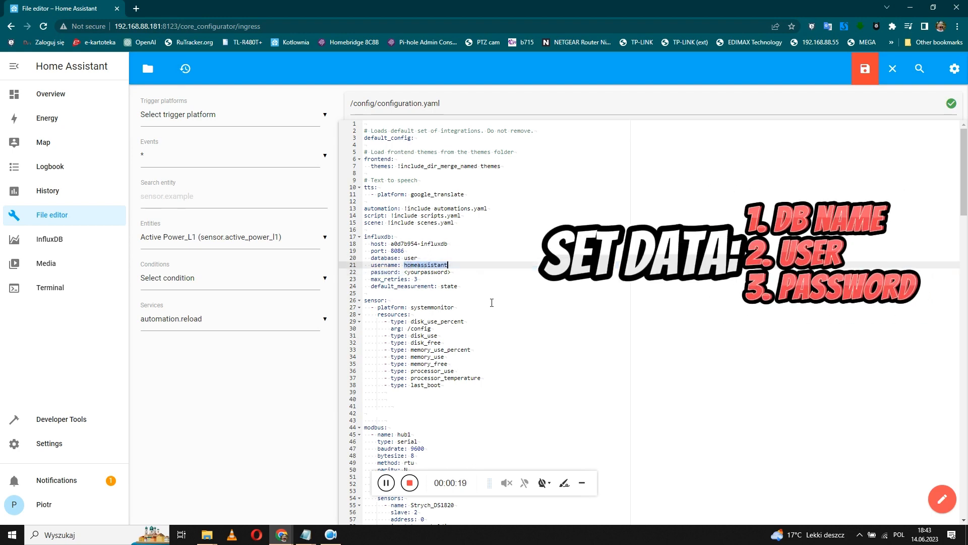
{"action": "type", "text": "username: user"}
{"action": "key", "text": "Up"}
{"action": "key", "text": "BackSpace"}
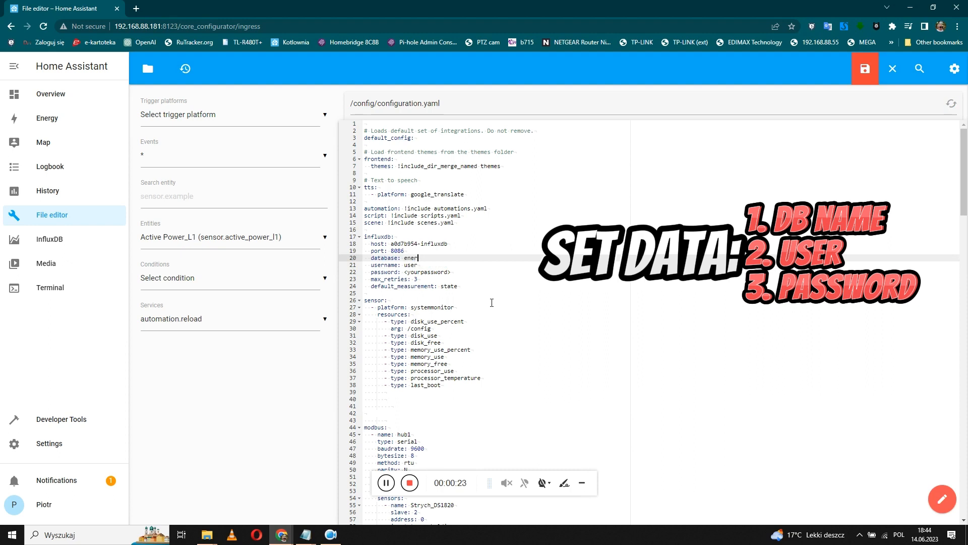
{"action": "key", "text": "Down"}
{"action": "key", "text": "Down"}
{"action": "key", "text": "Left"}
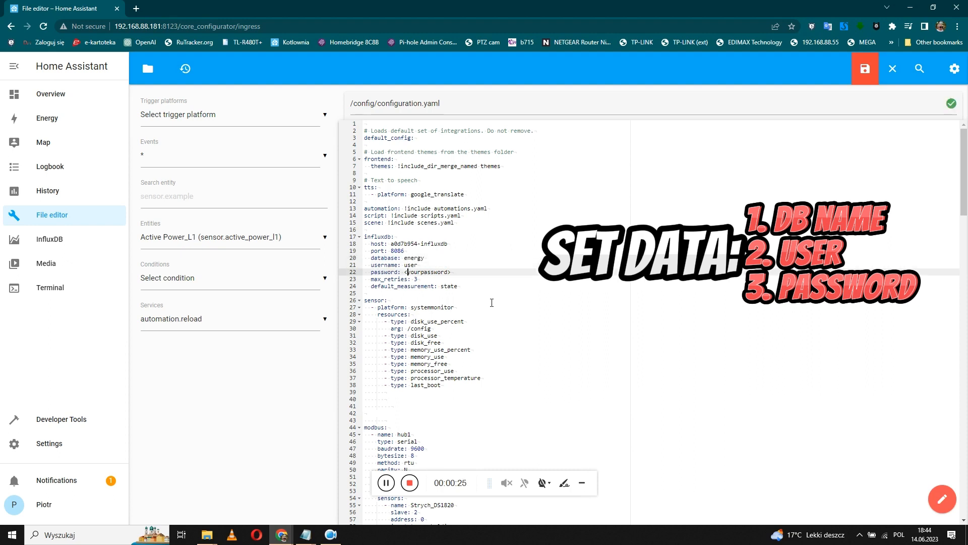
{"action": "key", "text": "shift+Right"}
{"action": "key", "text": "shift+Right"}
{"action": "key", "text": "shift+Right"}
{"action": "key", "text": "shift+Right"}
{"action": "key", "text": "shift+Right"}
{"action": "key", "text": "shift+Right"}
{"action": "key", "text": "shift+Right"}
{"action": "type", "text": "p"}
{"action": "left_click", "coordinate": [873, 74]}
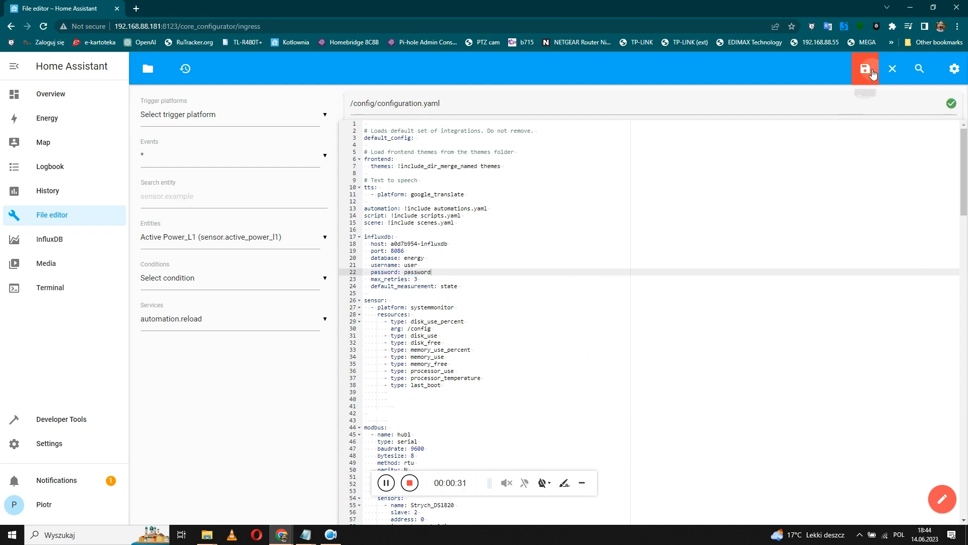
{"action": "left_click", "coordinate": [48, 446]}
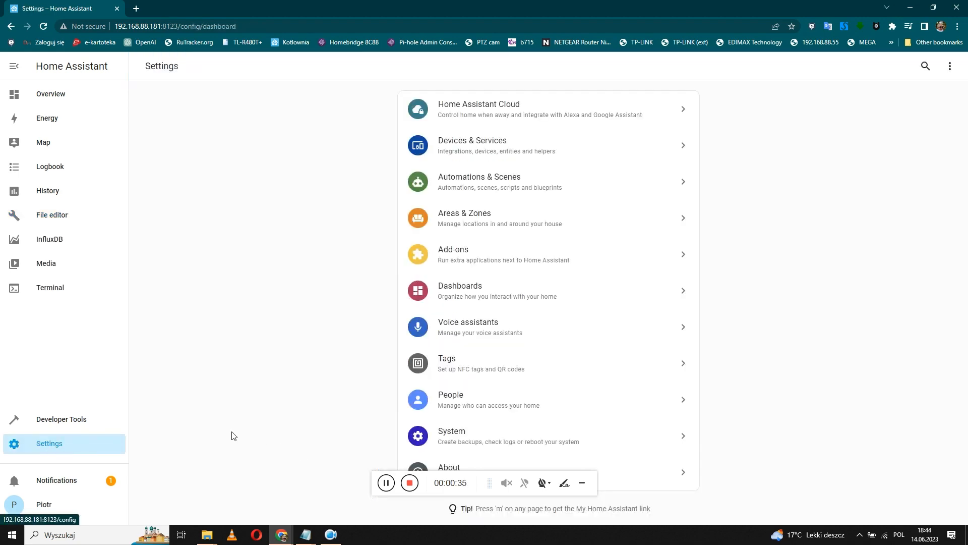
Fully restart Home Assistant from Developer Tools > YAML.
{"action": "left_click", "coordinate": [75, 421]}
{"action": "left_click", "coordinate": [770, 237]}
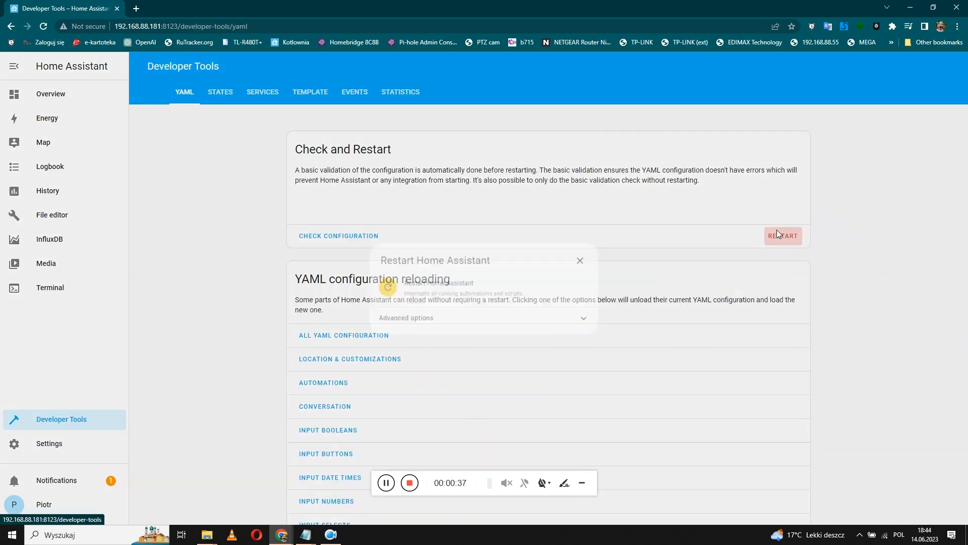
{"action": "left_click", "coordinate": [418, 292]}
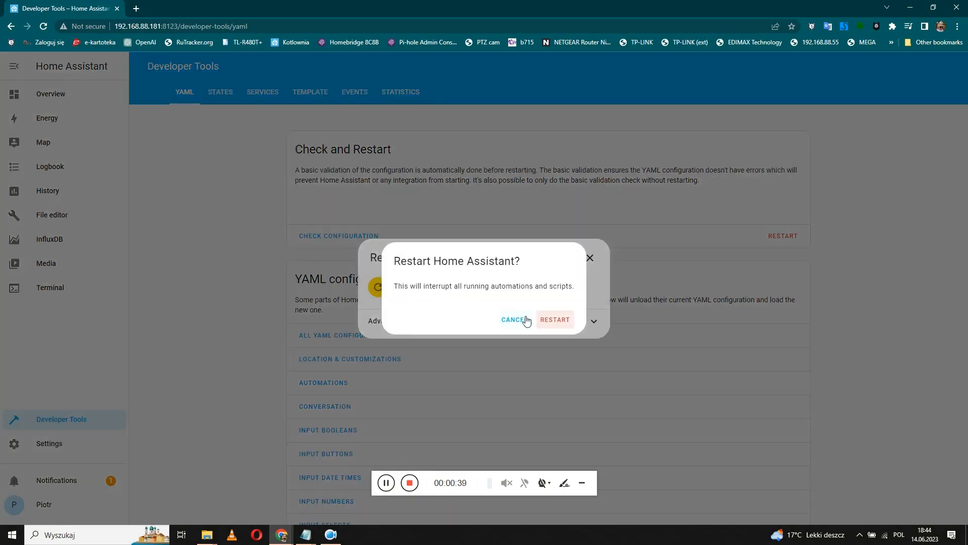
{"action": "left_click", "coordinate": [551, 325]}
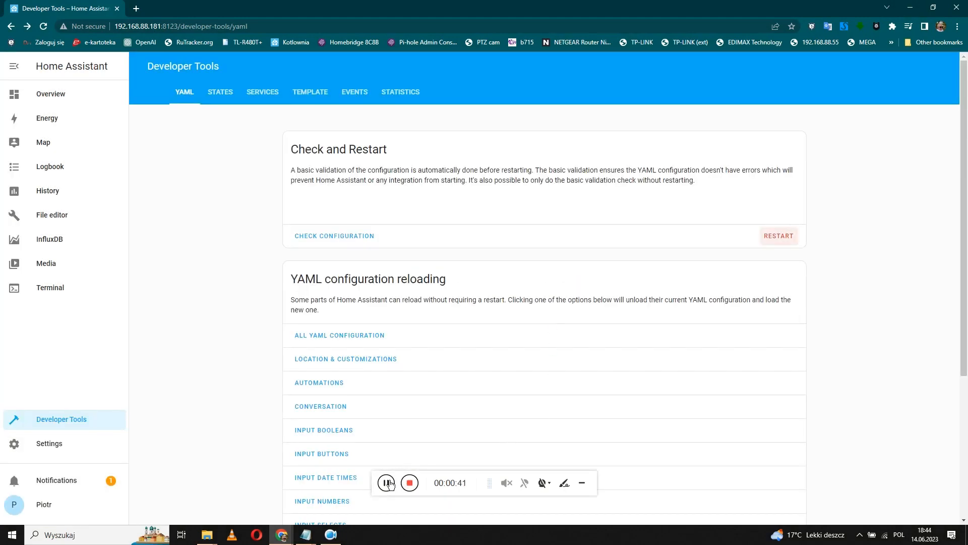
{"action": "left_click", "coordinate": [409, 482]}
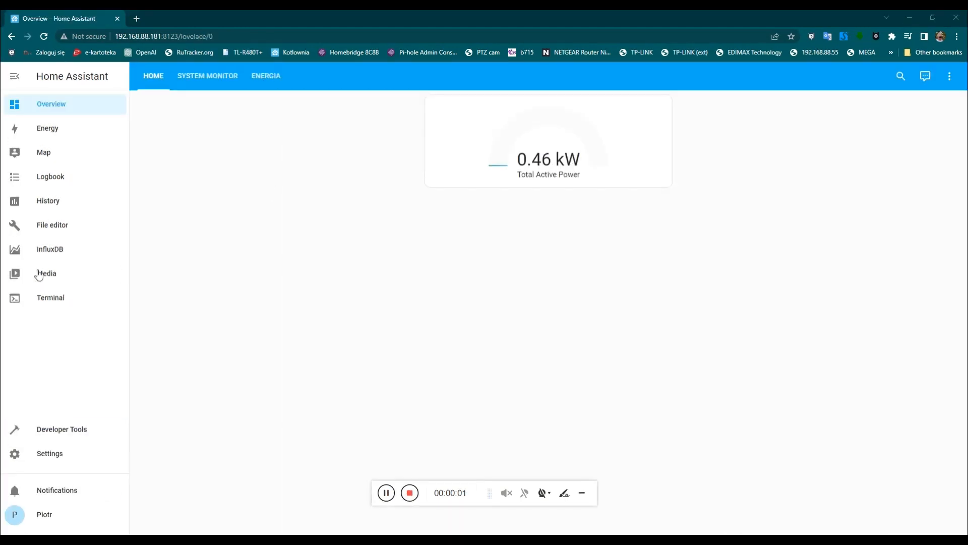
Create a database named energy in InfluxDB Admin > Databases.
{"action": "left_click", "coordinate": [35, 249]}
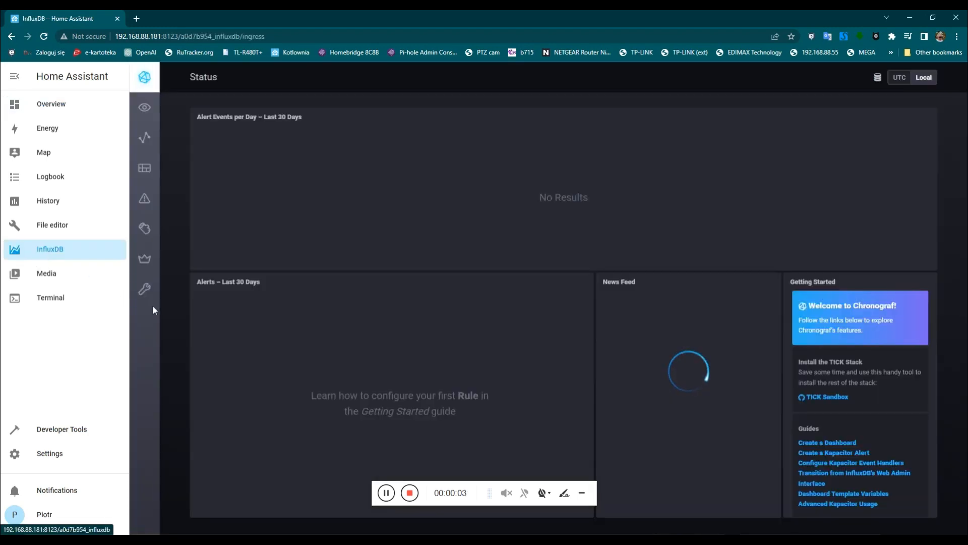
{"action": "left_click", "coordinate": [144, 259]}
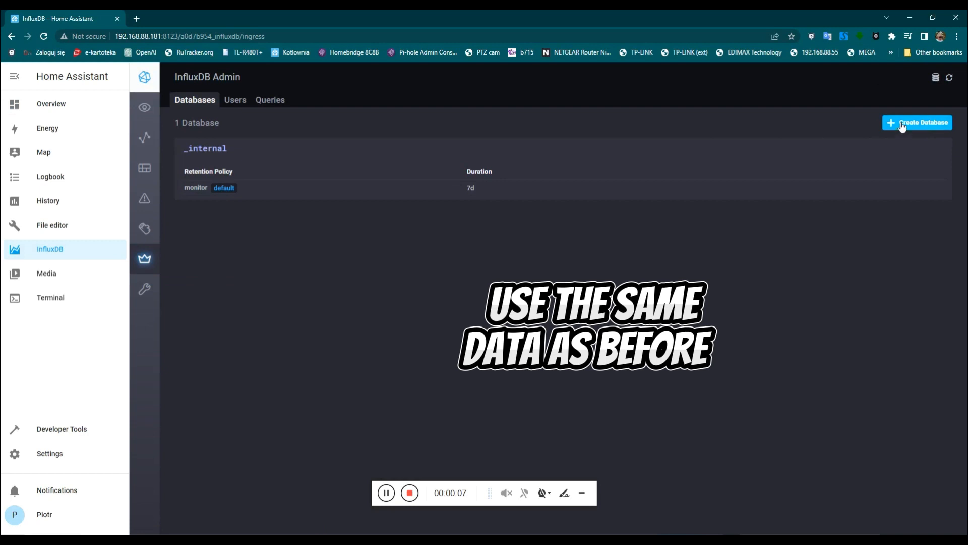
{"action": "left_click", "coordinate": [903, 126]}
{"action": "left_click", "coordinate": [765, 149]}
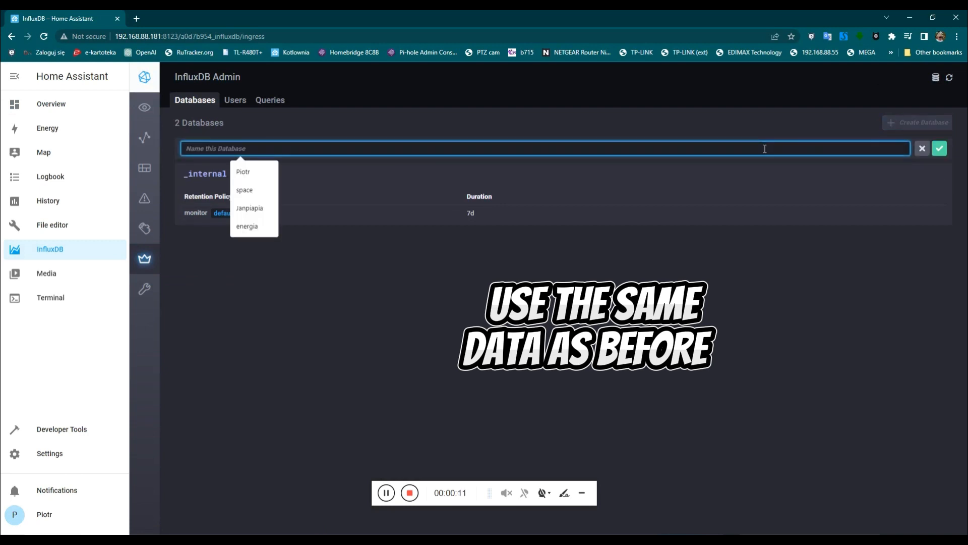
{"action": "type", "text": "energy"}
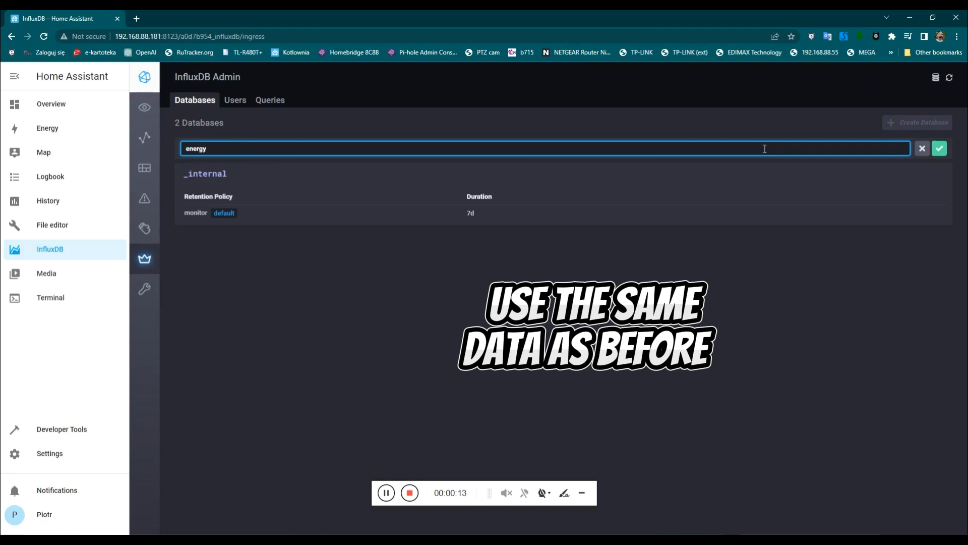
{"action": "key", "text": "Return"}
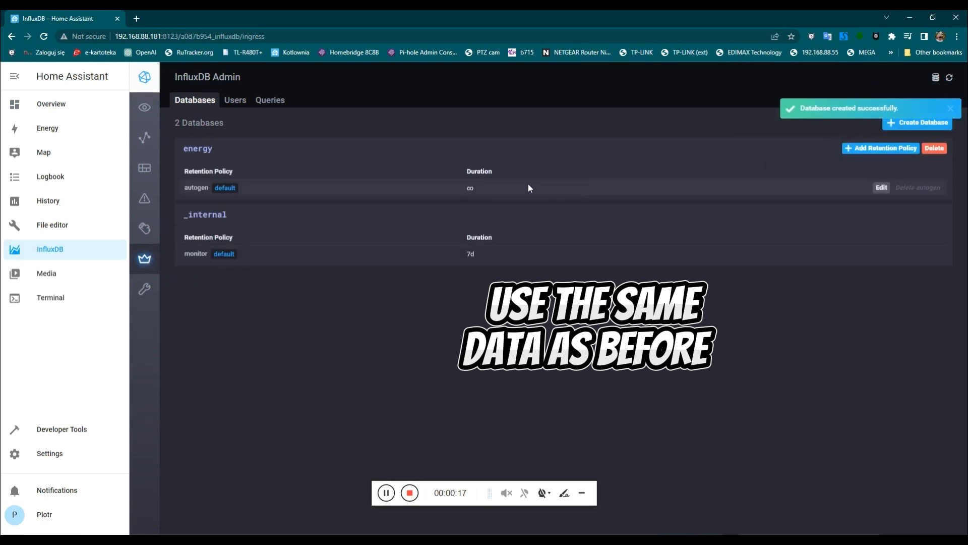
Create a new InfluxDB user with its name and password, dismissing the browser password prompts.
{"action": "left_click", "coordinate": [237, 102]}
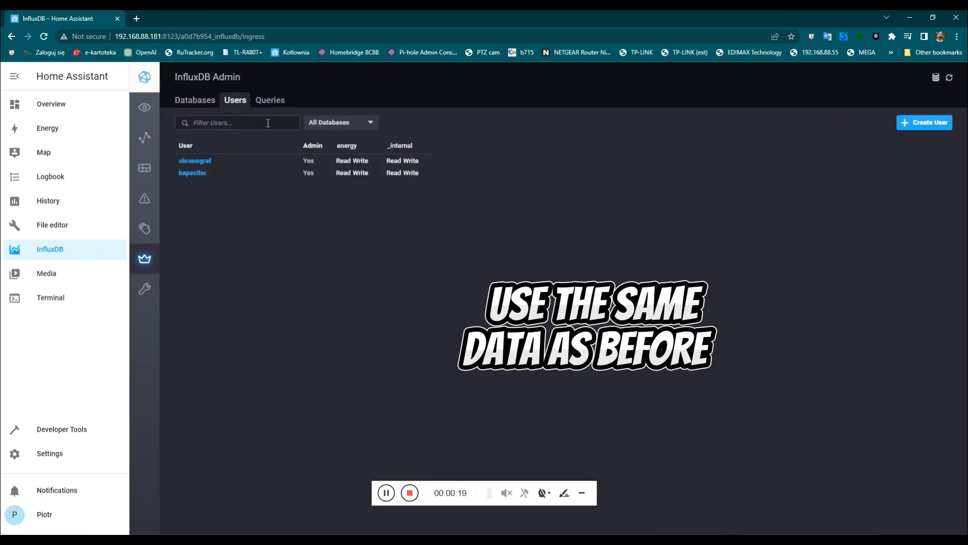
{"action": "left_click", "coordinate": [910, 124]}
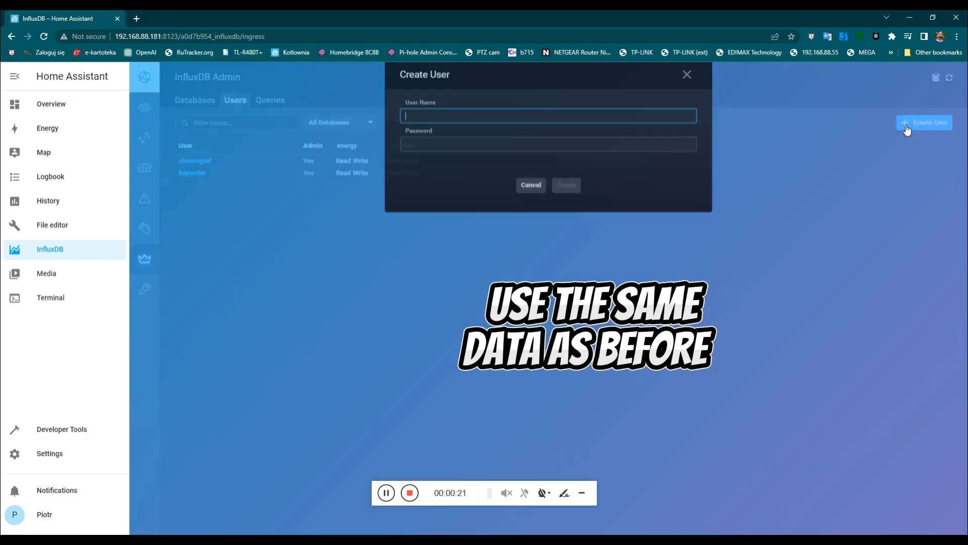
{"action": "left_click", "coordinate": [463, 142]}
{"action": "type", "text": "•••••"}
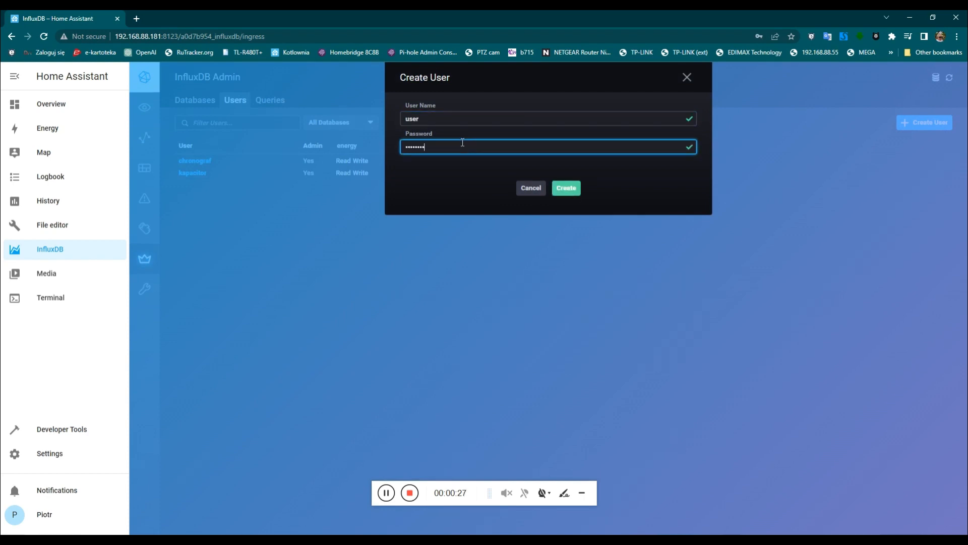
{"action": "left_click", "coordinate": [566, 188]}
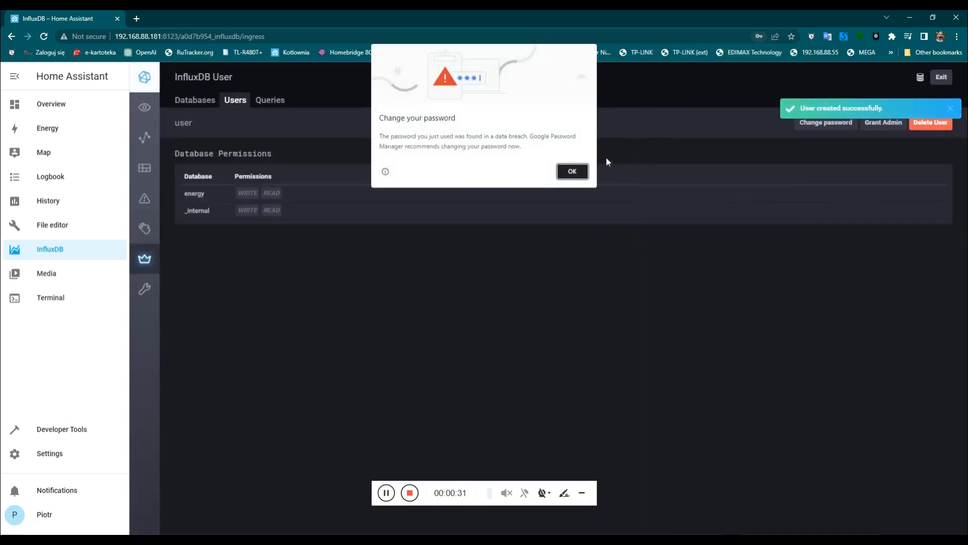
{"action": "left_click", "coordinate": [573, 171]}
{"action": "left_click", "coordinate": [772, 185]}
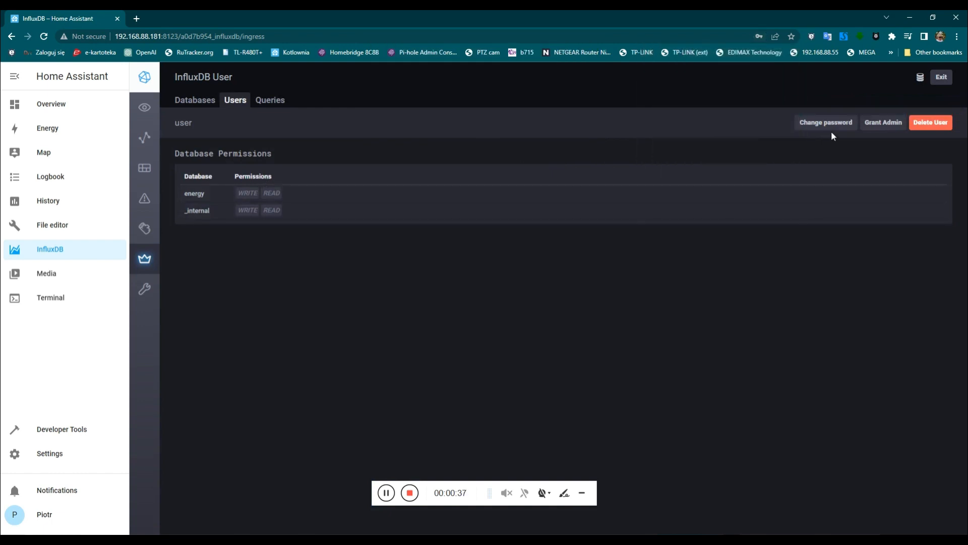
Grant the user WRITE and READ on energy, apply the changes, and grant admin.
{"action": "left_click", "coordinate": [246, 196]}
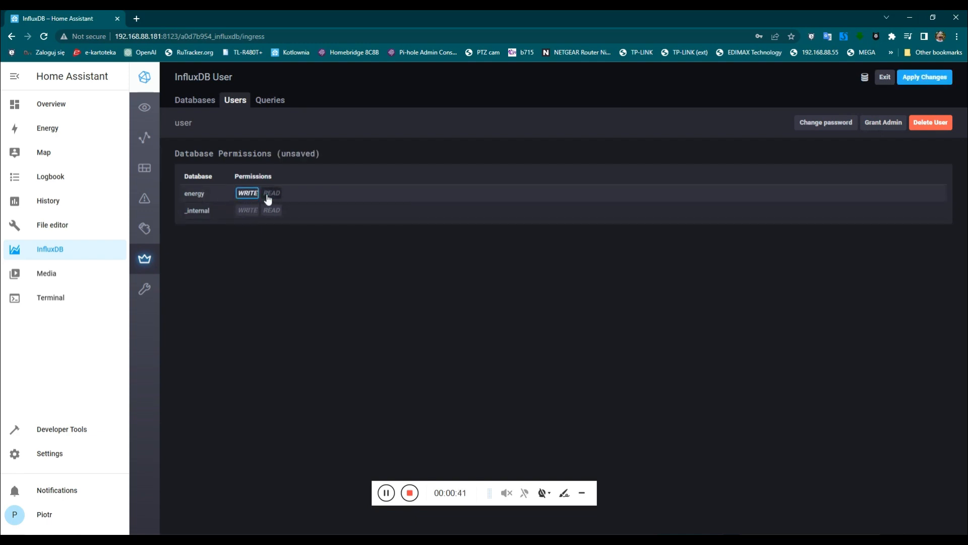
{"action": "left_click", "coordinate": [269, 195]}
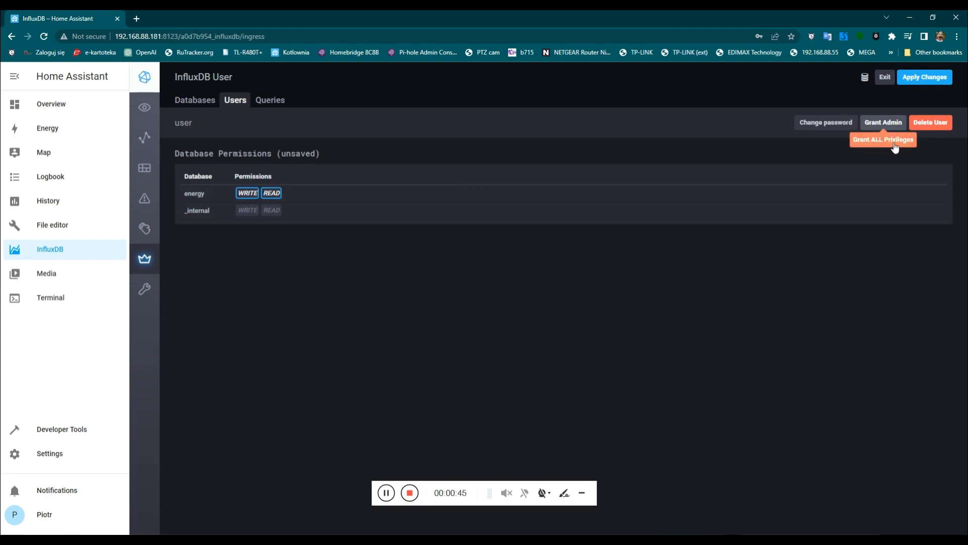
{"action": "left_click", "coordinate": [915, 79]}
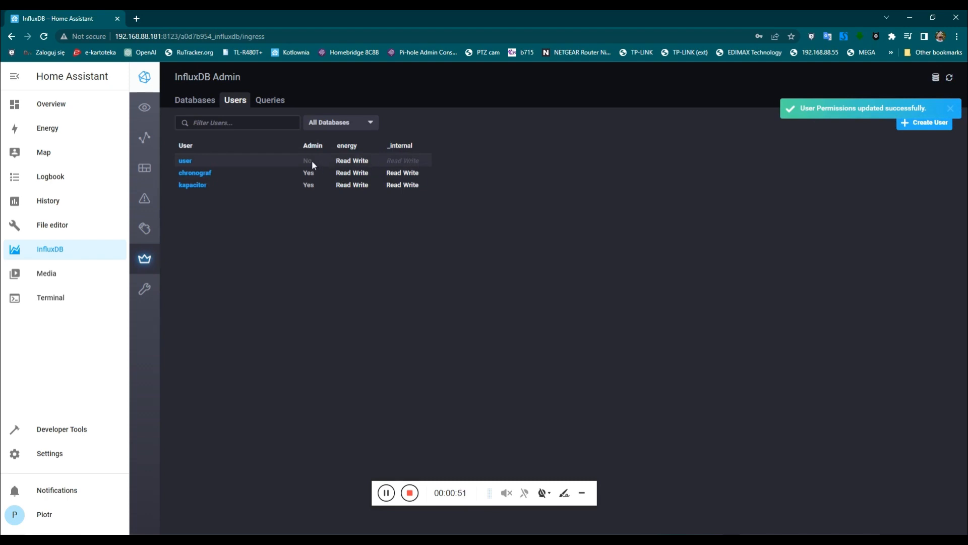
{"action": "left_click", "coordinate": [182, 162]}
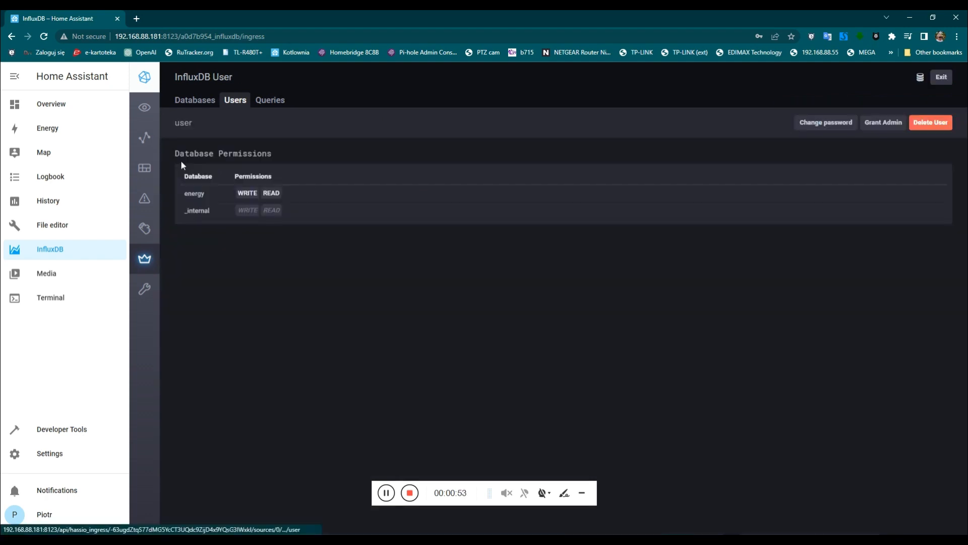
{"action": "left_click", "coordinate": [887, 126]}
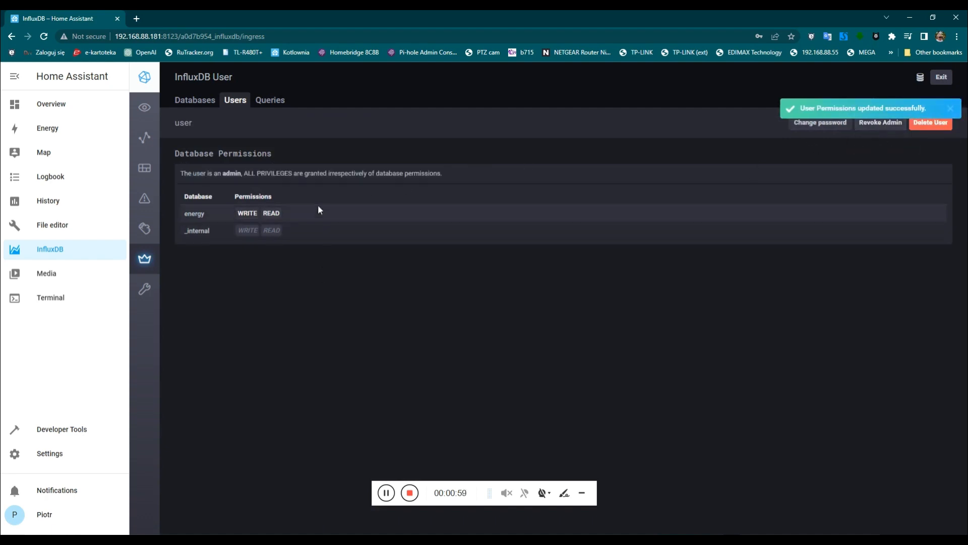
{"action": "left_click", "coordinate": [204, 103]}
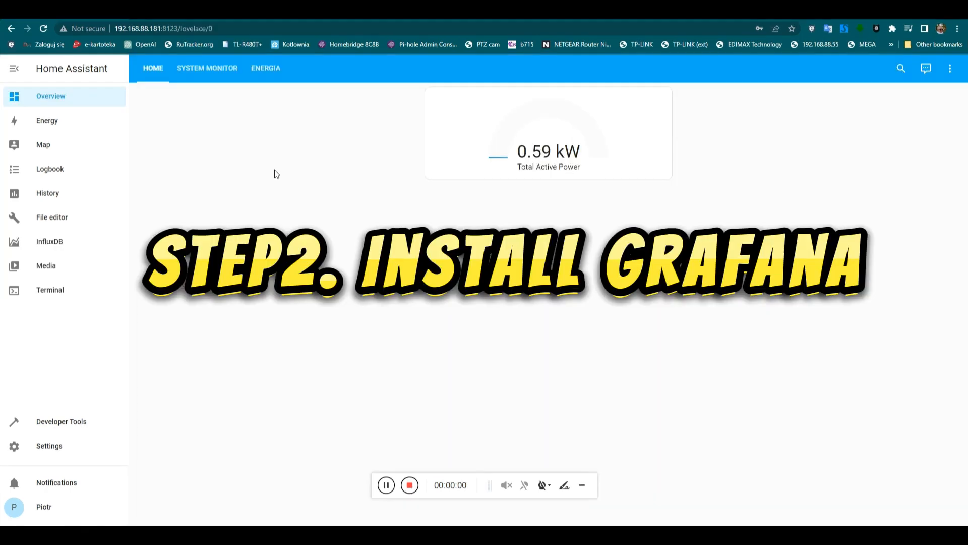
Search the Add-on Store for grafana and install the Grafana add-on.
{"action": "left_click", "coordinate": [65, 444]}
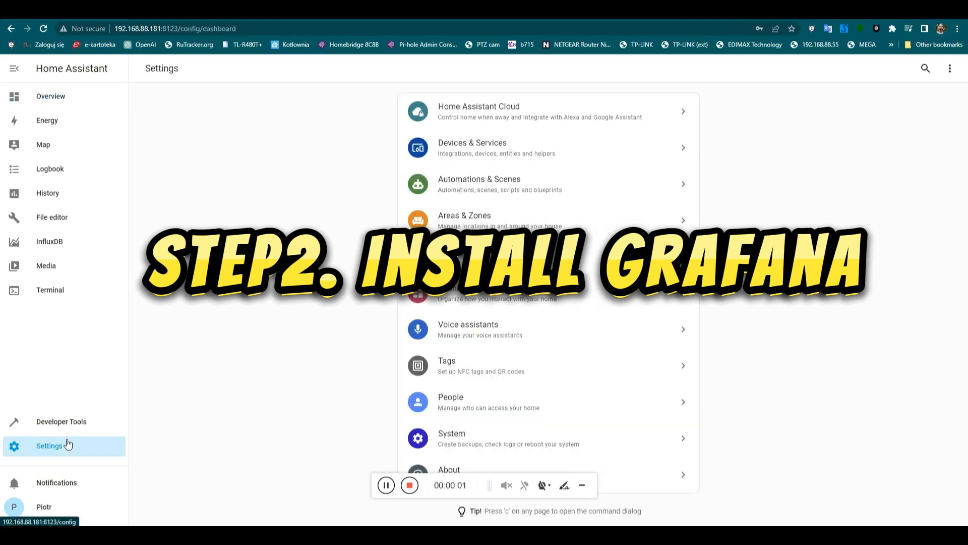
{"action": "left_click", "coordinate": [595, 252]}
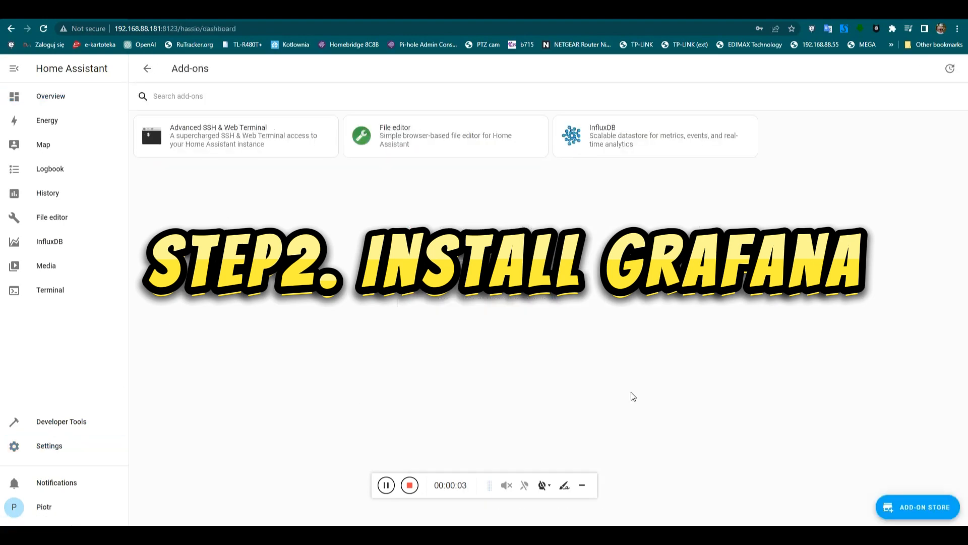
{"action": "left_click", "coordinate": [916, 509]}
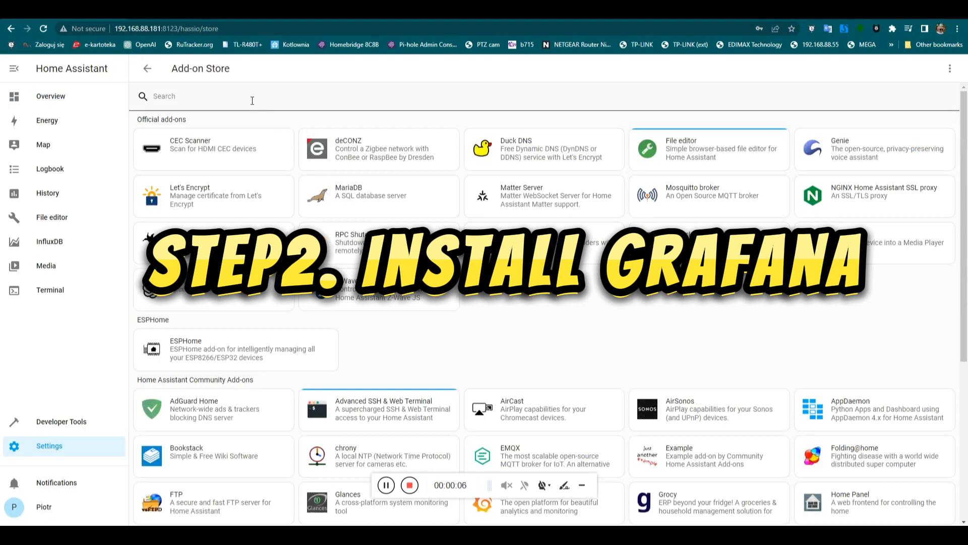
{"action": "type", "text": "grafana"}
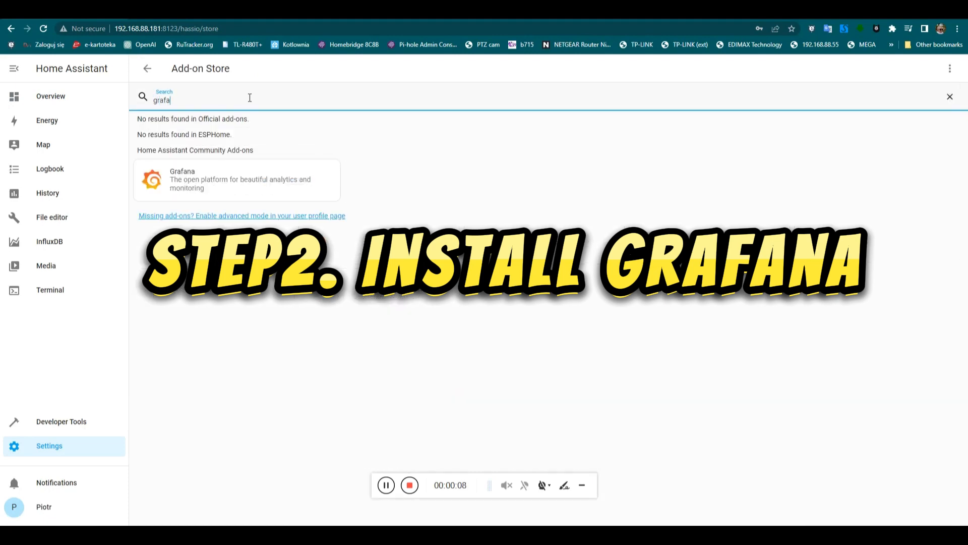
{"action": "left_click", "coordinate": [220, 165]}
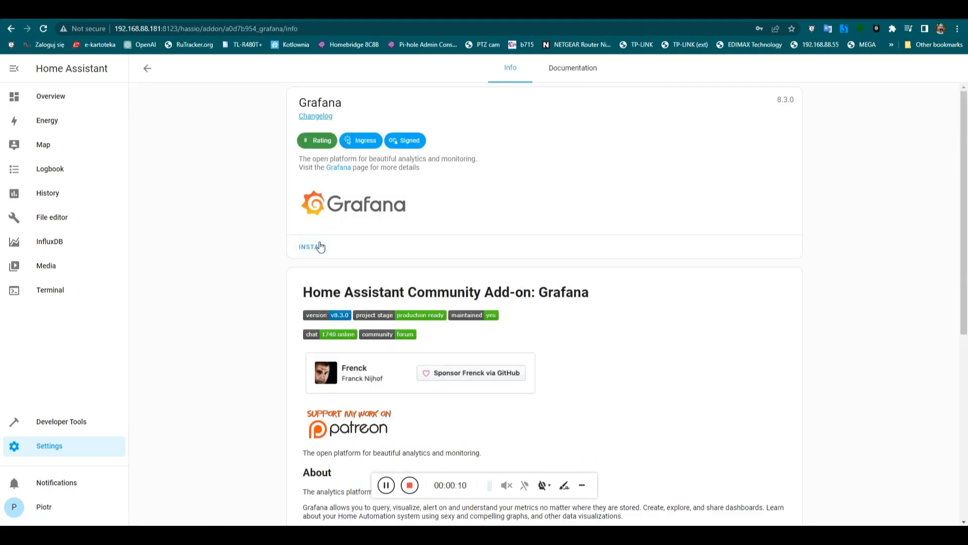
{"action": "left_click", "coordinate": [314, 247]}
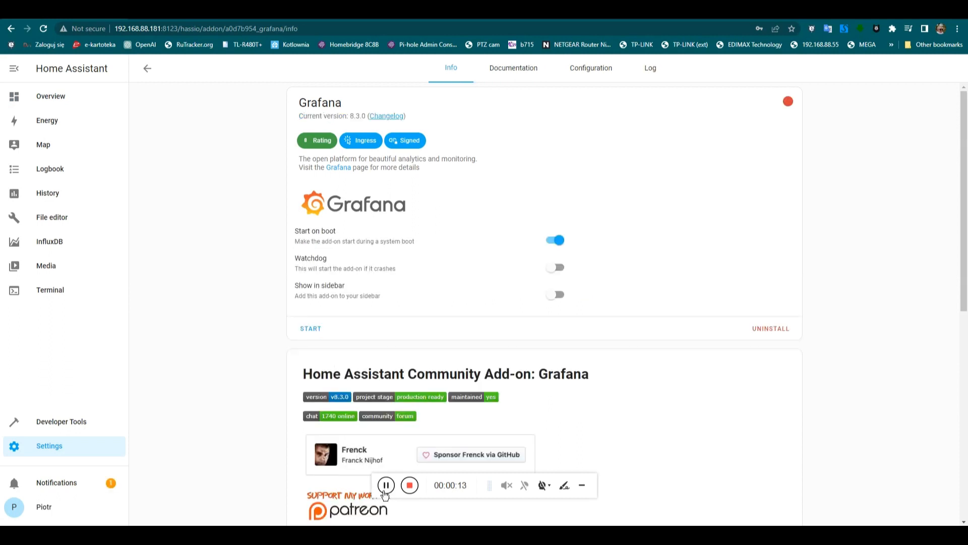
Switch off ssl in the Grafana add-on configuration and save it.
{"action": "left_click", "coordinate": [591, 72]}
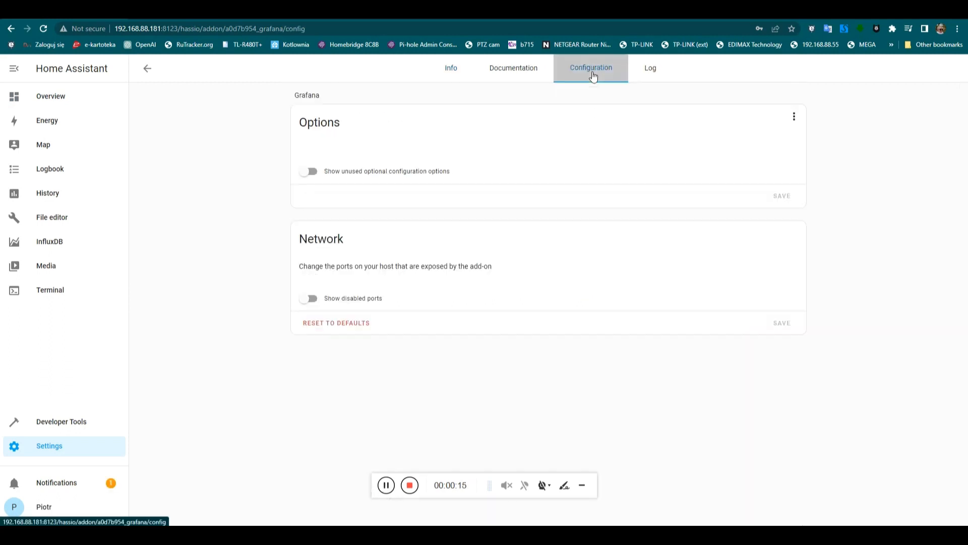
{"action": "mouse_move", "coordinate": [301, 287]}
{"action": "left_mouse_down"}
{"action": "mouse_move", "coordinate": [317, 287]}
{"action": "mouse_move", "coordinate": [285, 287]}
{"action": "left_mouse_up"}
{"action": "left_click", "coordinate": [784, 287]}
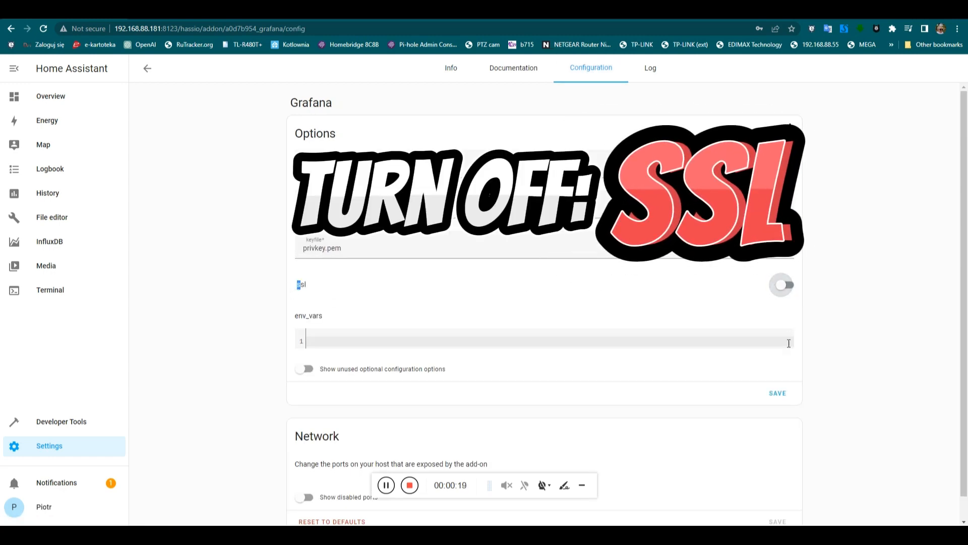
{"action": "left_click", "coordinate": [781, 394]}
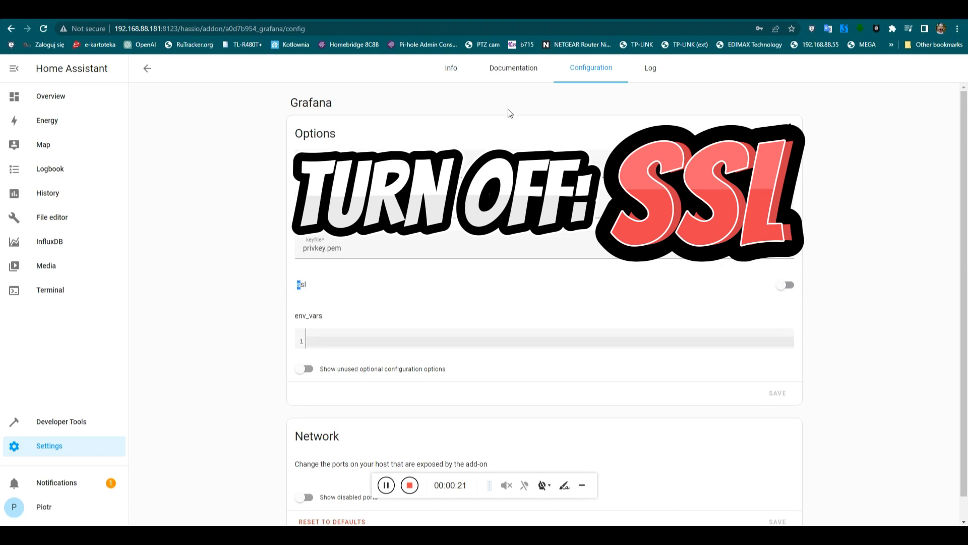
Start the Grafana add-on from its Info tab, then go to File editor.
{"action": "left_click", "coordinate": [453, 74]}
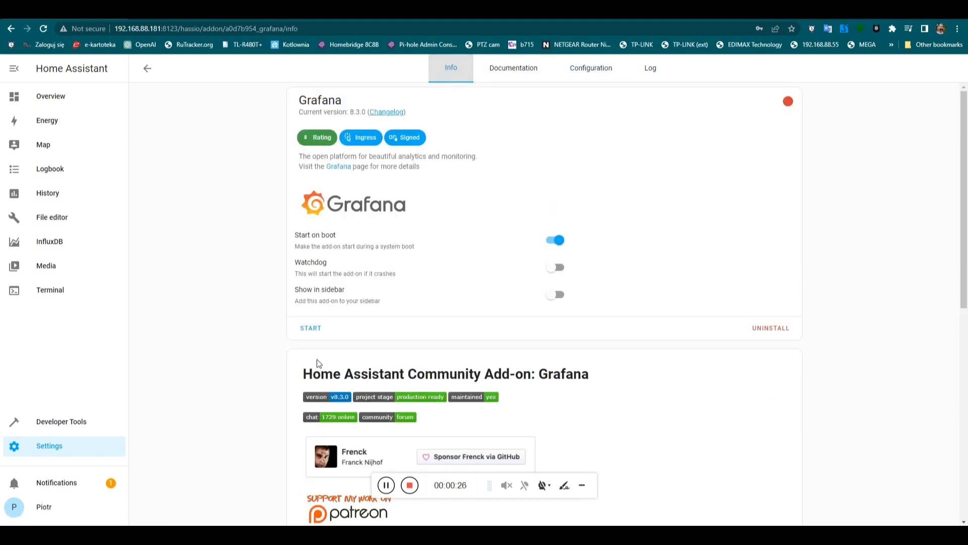
{"action": "left_click", "coordinate": [309, 328]}
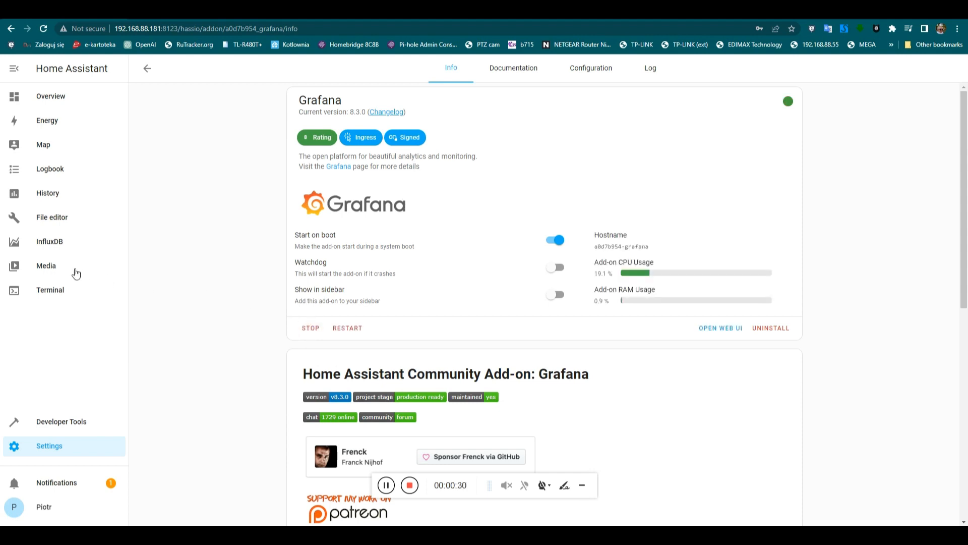
{"action": "left_click", "coordinate": [48, 223]}
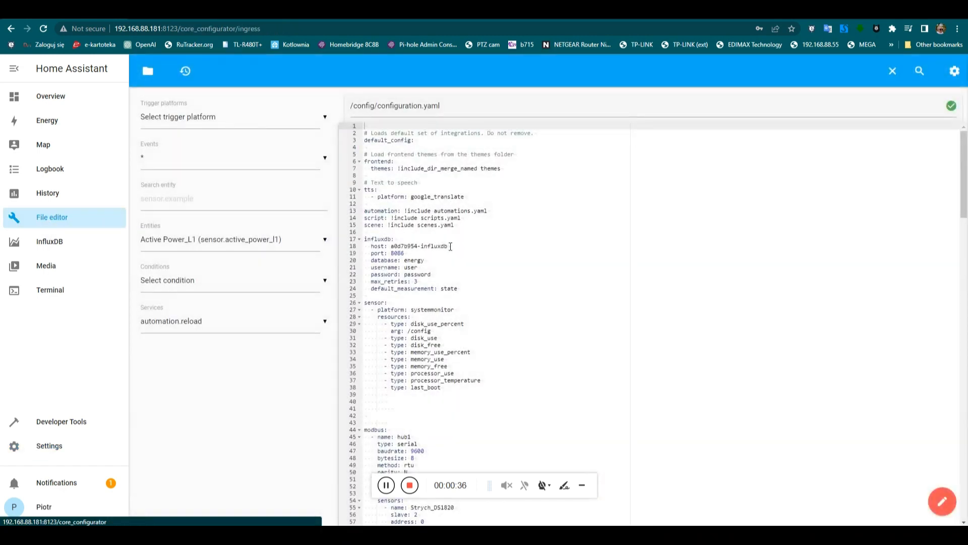
Copy the host value a0d7b954-influxdb from line 18 of configuration.yaml.
{"action": "left_click_drag", "start_coordinate": [450, 246], "coordinate": [389, 246]}
{"action": "key", "text": "ctrl+c"}
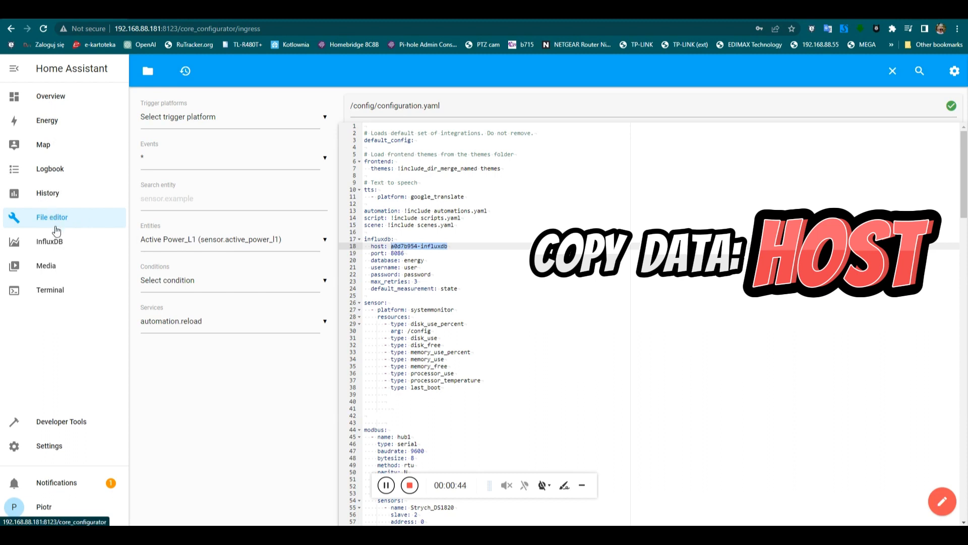
{"action": "left_click", "coordinate": [78, 445]}
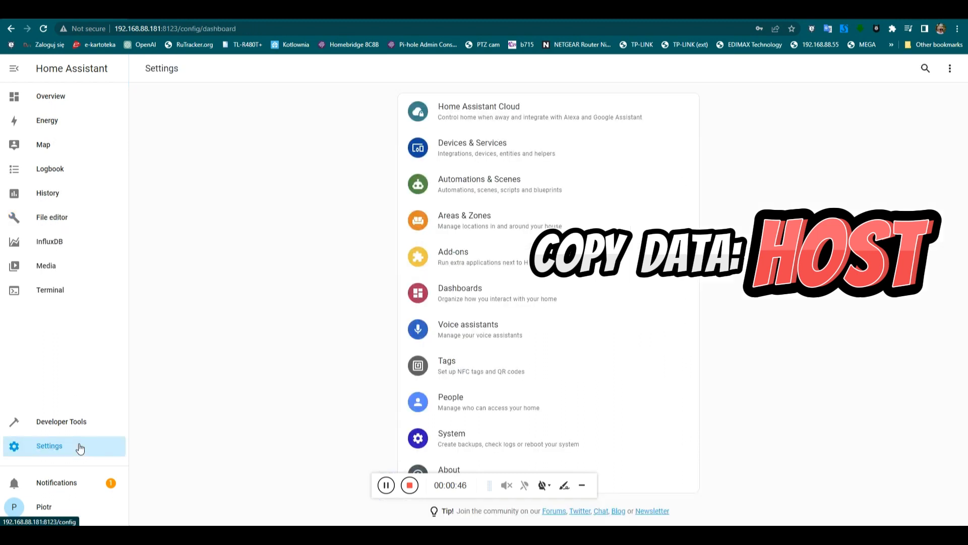
Turn on Show in sidebar for the Grafana add-on and launch Grafana from its new sidebar entry.
{"action": "left_click", "coordinate": [438, 260]}
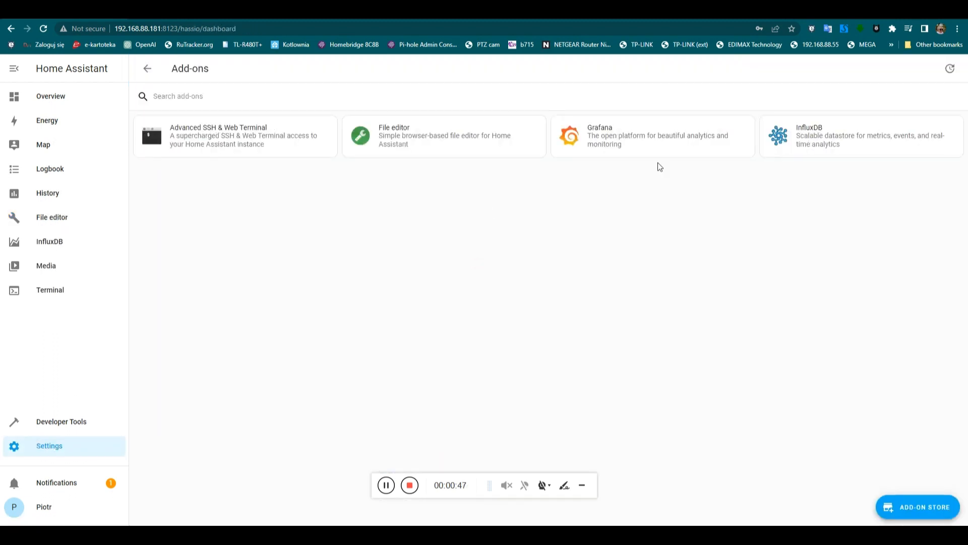
{"action": "left_click", "coordinate": [674, 137]}
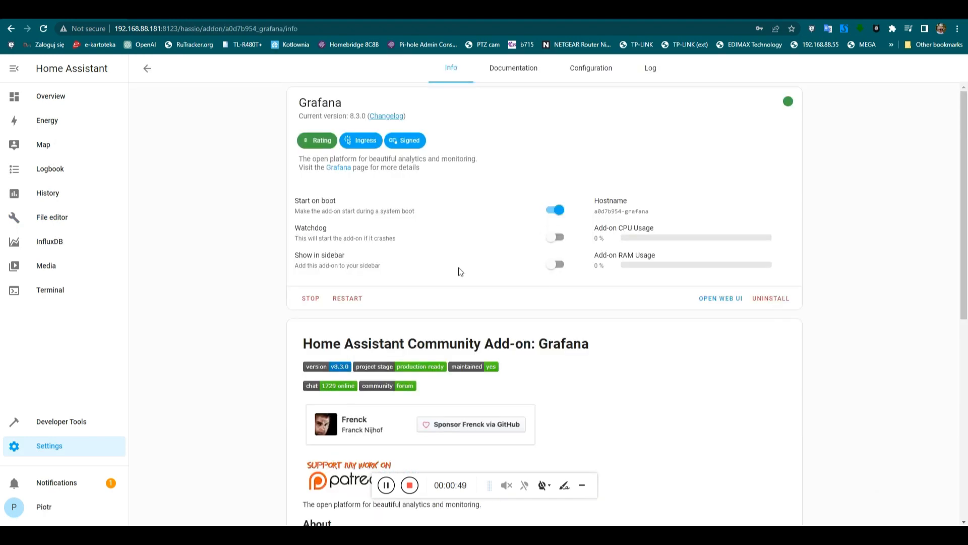
{"action": "left_click_drag", "start_coordinate": [296, 255], "coordinate": [331, 255]}
{"action": "left_click", "coordinate": [556, 263]}
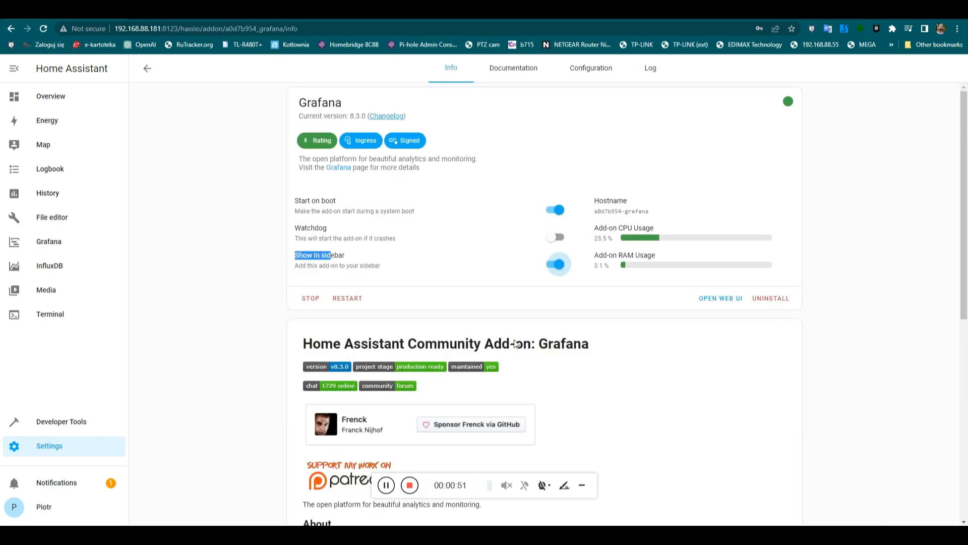
{"action": "left_click", "coordinate": [54, 245]}
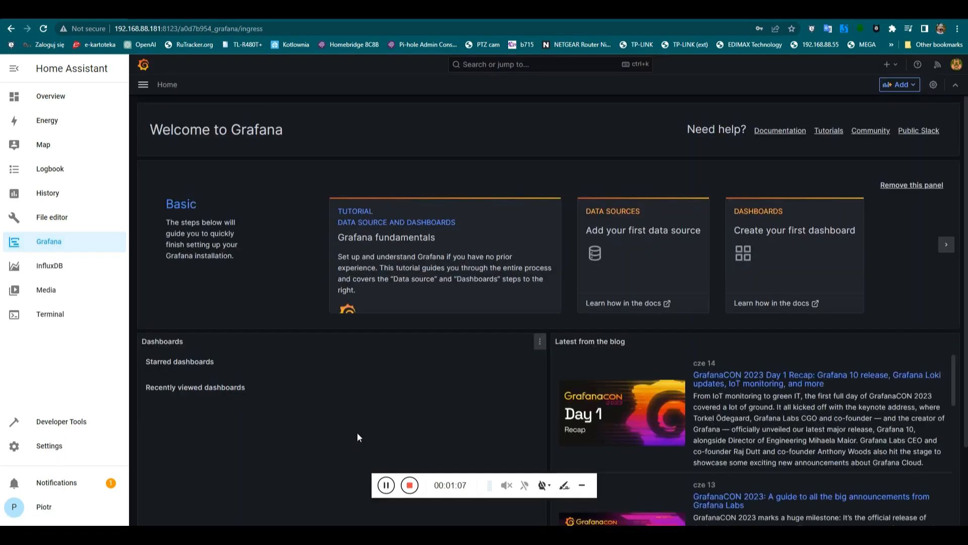
Go to Administration > Data sources in Grafana and start adding a new data source.
{"action": "left_click", "coordinate": [143, 84]}
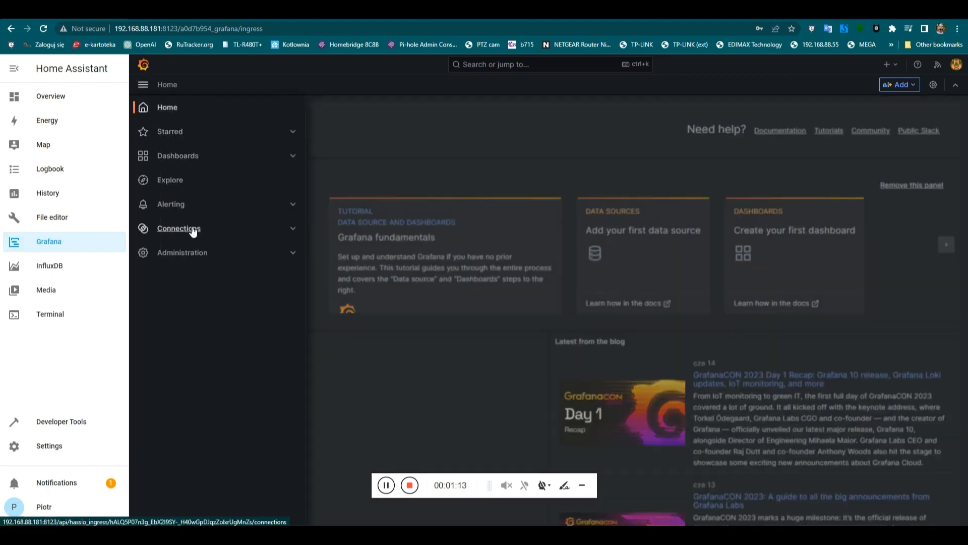
{"action": "left_click", "coordinate": [200, 252]}
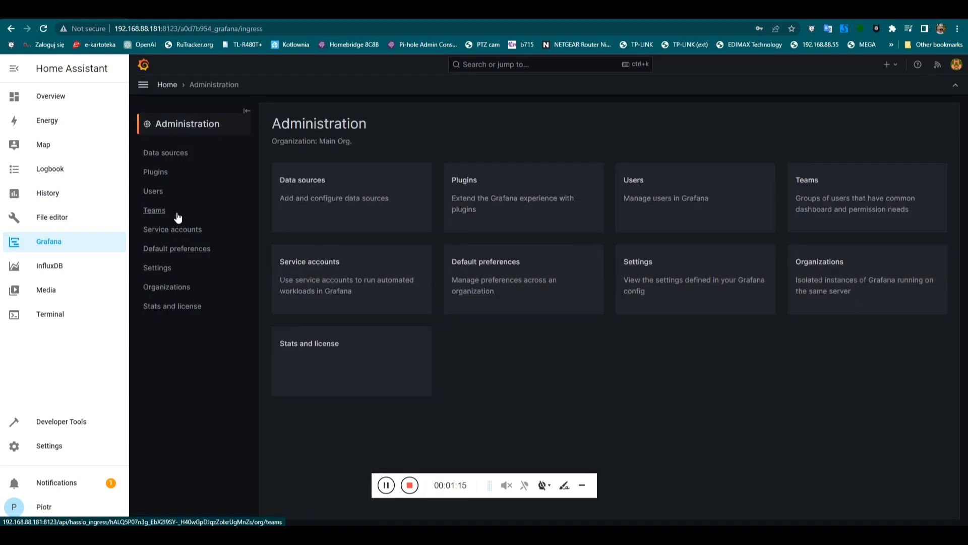
{"action": "left_click", "coordinate": [165, 153]}
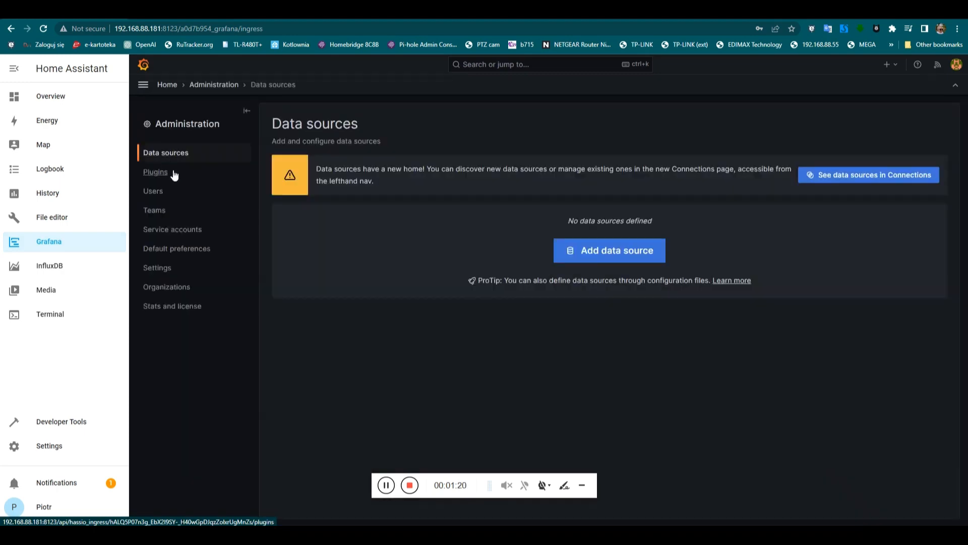
{"action": "left_click", "coordinate": [590, 250]}
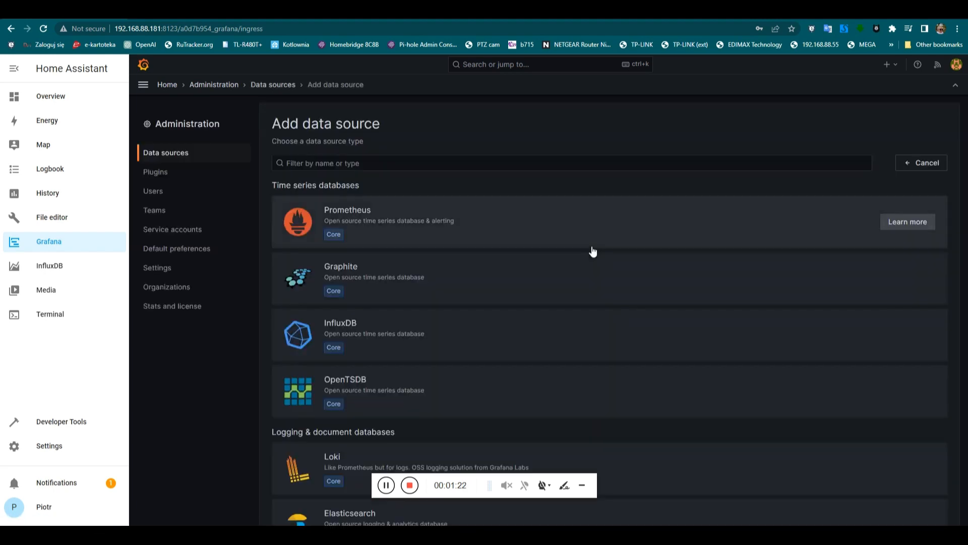
{"action": "left_click", "coordinate": [366, 163]}
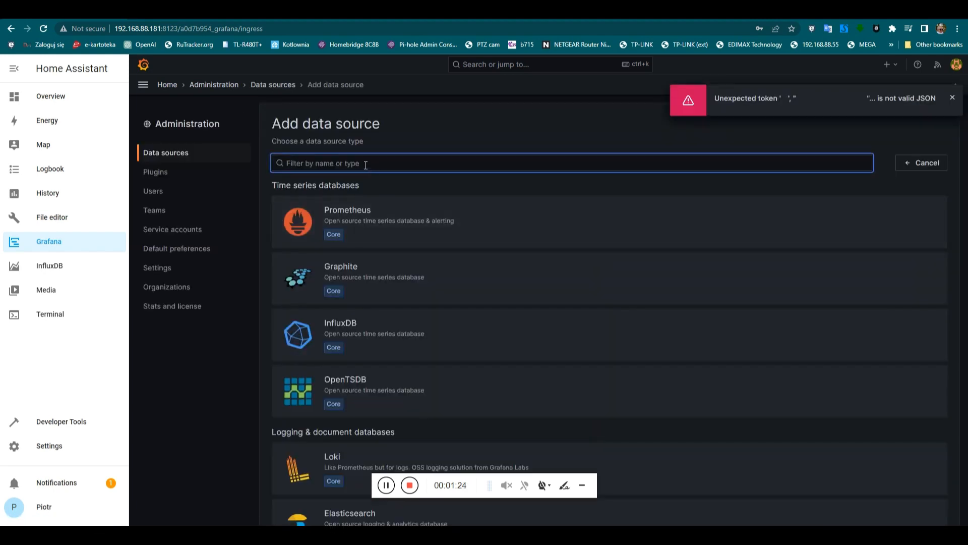
{"action": "type", "text": "influ"}
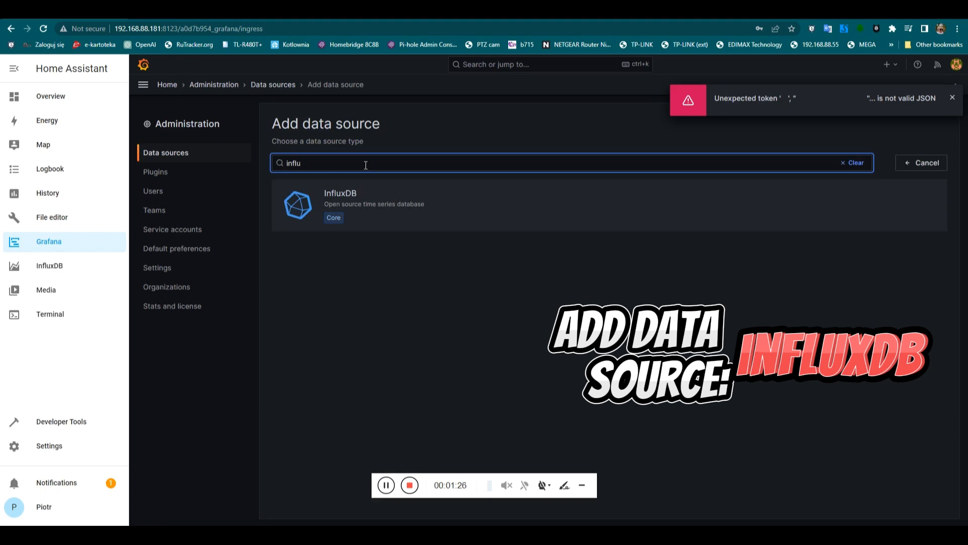
{"action": "left_click", "coordinate": [373, 194]}
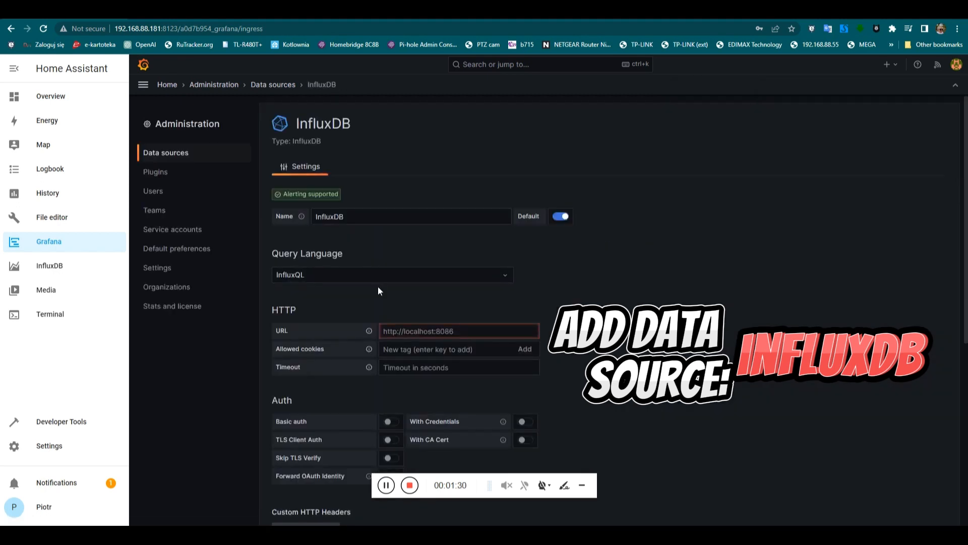
{"action": "left_click", "coordinate": [426, 331]}
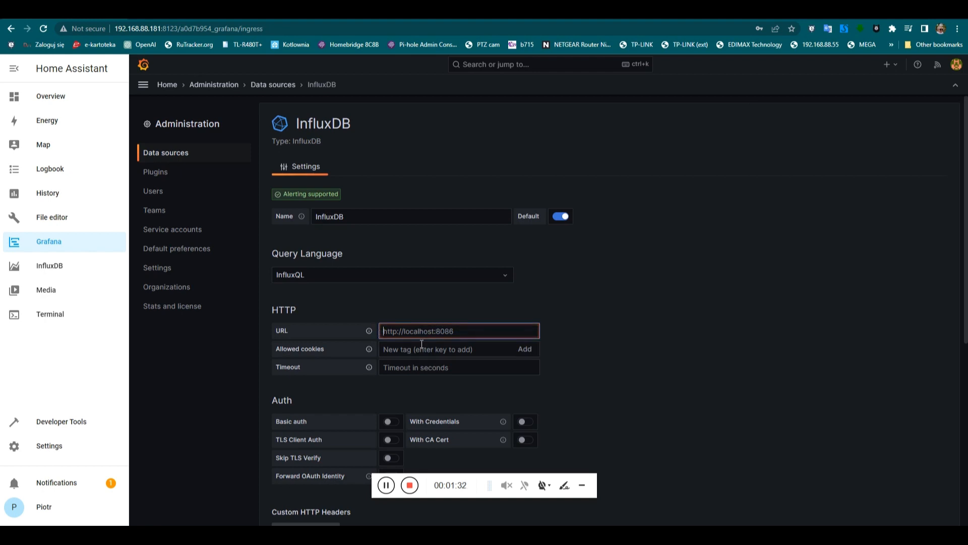
{"action": "type", "text": "h"}
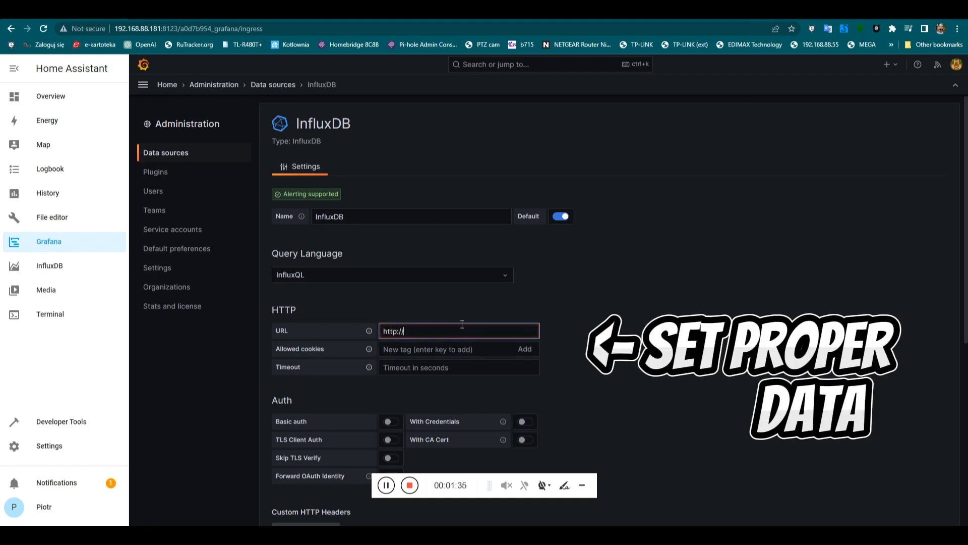
{"action": "type", "text": "ttp://"}
{"action": "key", "text": "ctrl+v"}
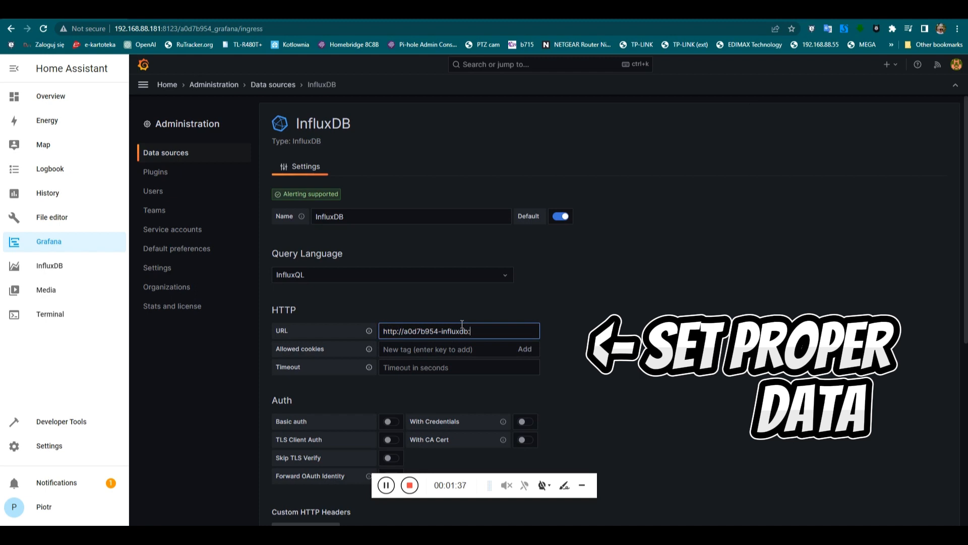
{"action": "type", "text": ":8086"}
{"action": "scroll", "coordinate": [502, 367], "scroll_direction": "down", "scroll_amount": 6}
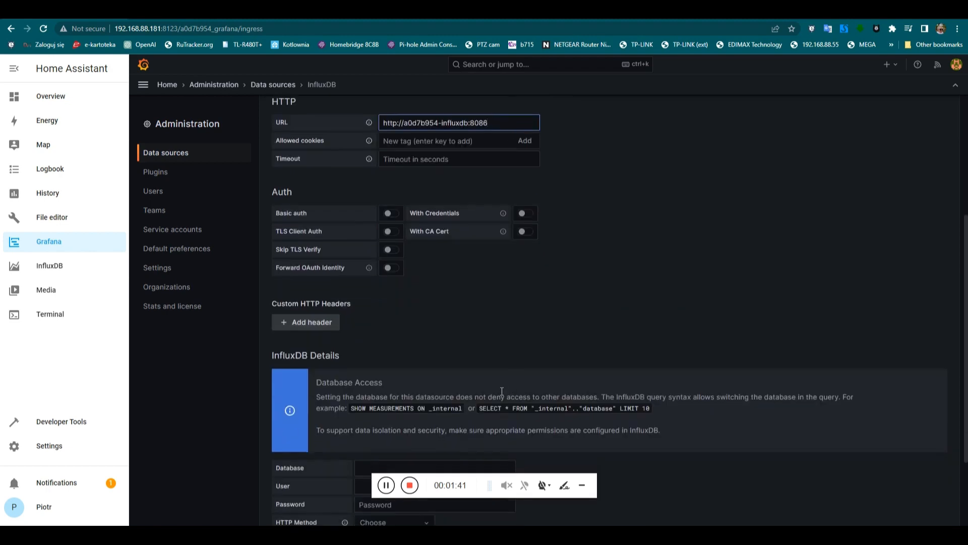
Set the database to energy, enter the password, and save and test the connection.
{"action": "left_click", "coordinate": [411, 359]}
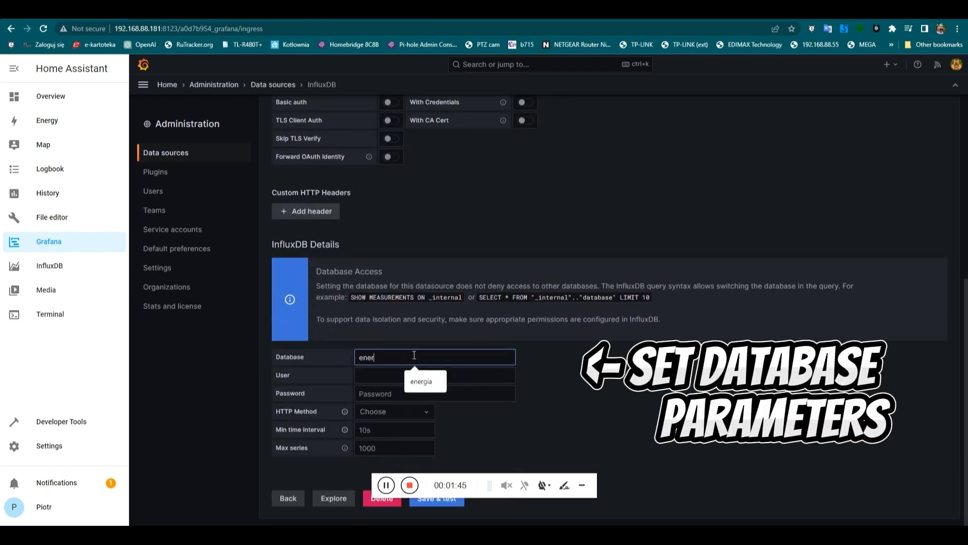
{"action": "type", "text": "energy"}
{"action": "key", "text": "Tab"}
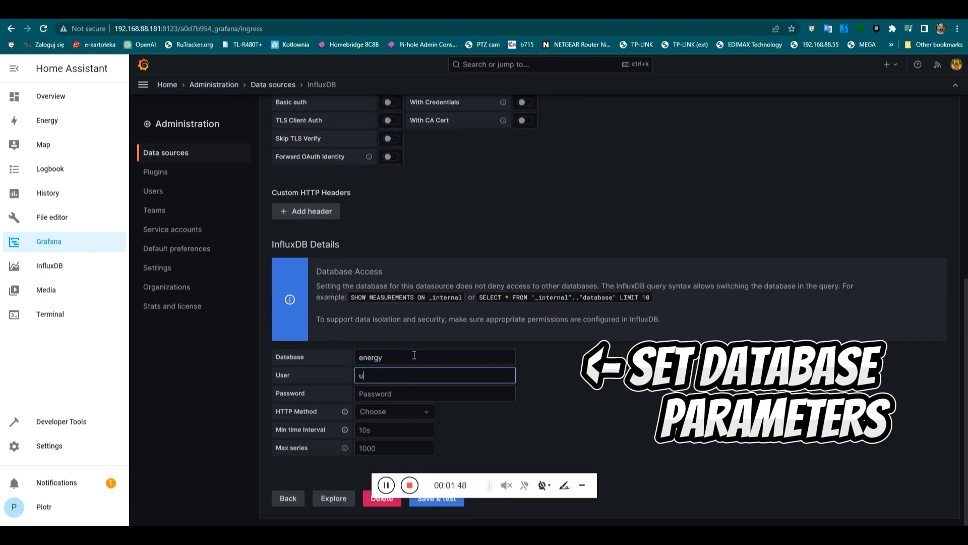
{"action": "key", "text": "Tab"}
{"action": "type", "text": "pa"}
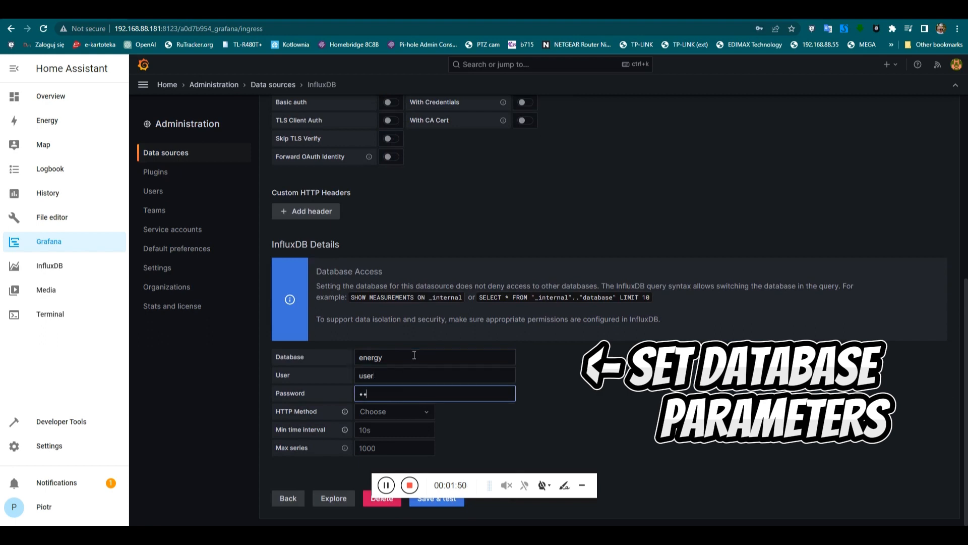
{"action": "type", "text": "ssw"}
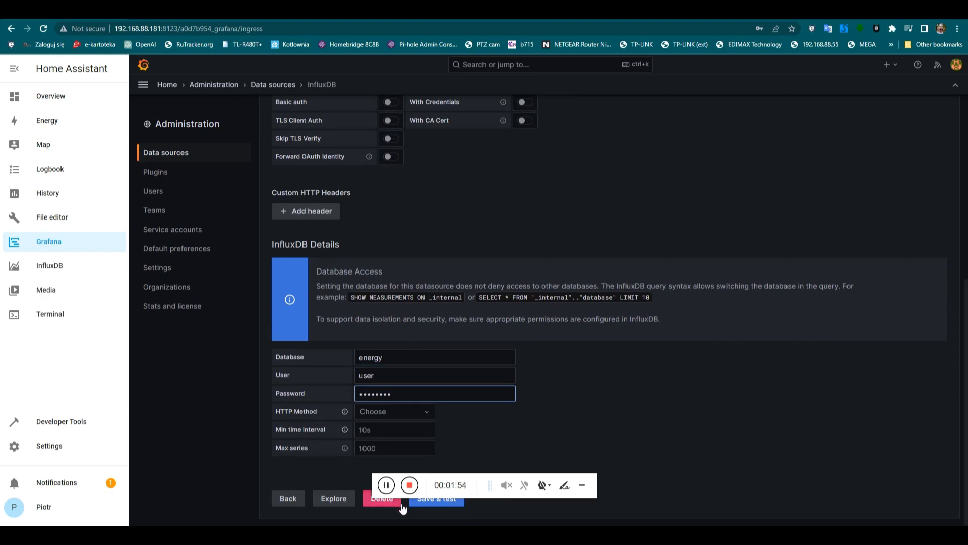
{"action": "left_click", "coordinate": [424, 504]}
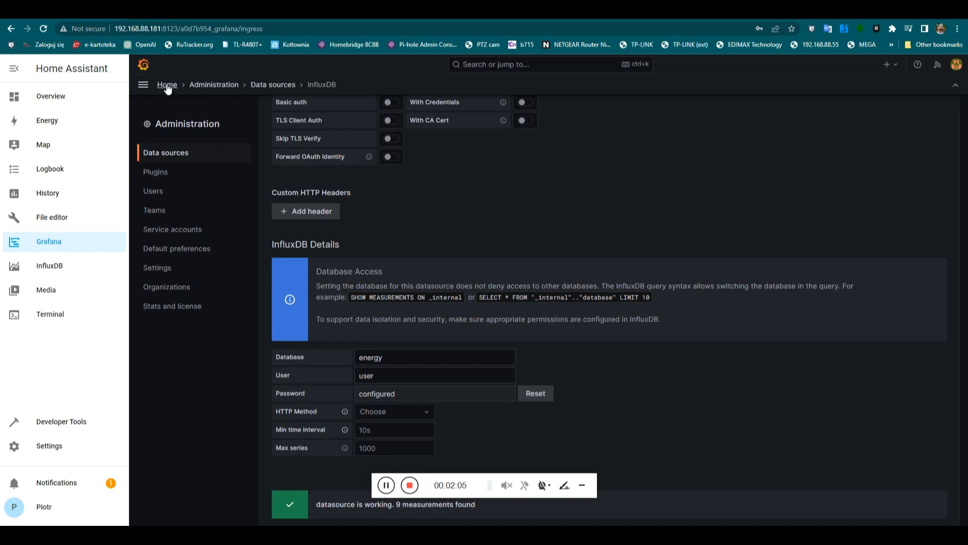
Start a new visualization panel from Home and add an entity_id filter to its query.
{"action": "left_click", "coordinate": [167, 85]}
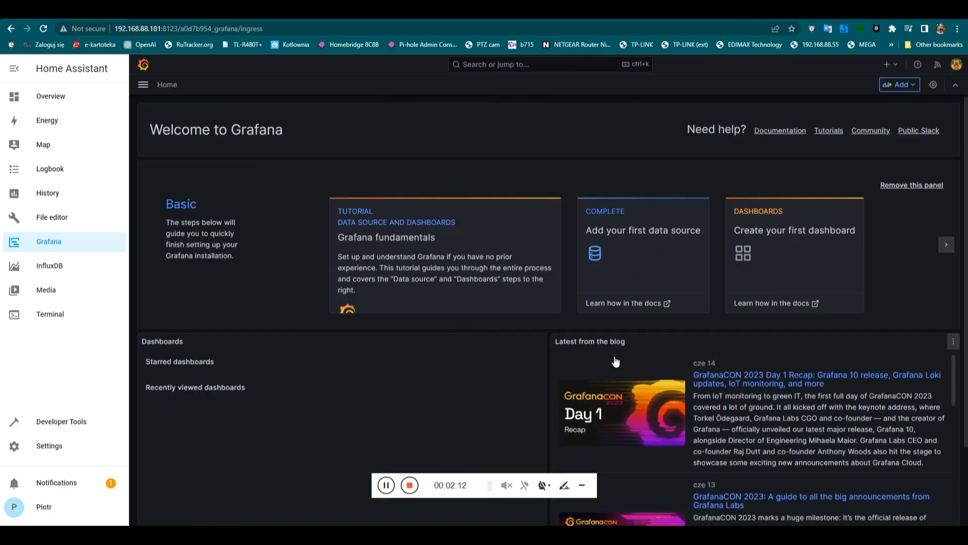
{"action": "left_click", "coordinate": [893, 84]}
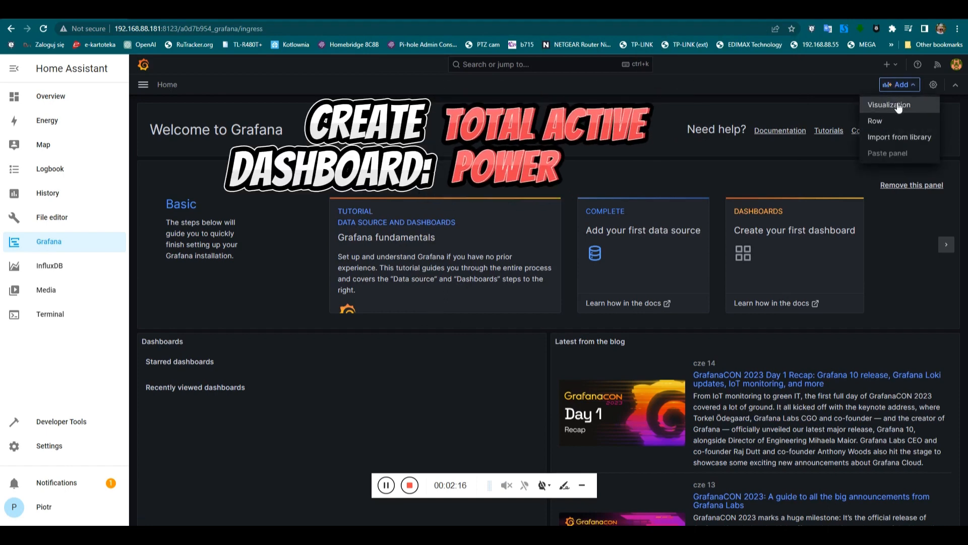
{"action": "left_click", "coordinate": [897, 104]}
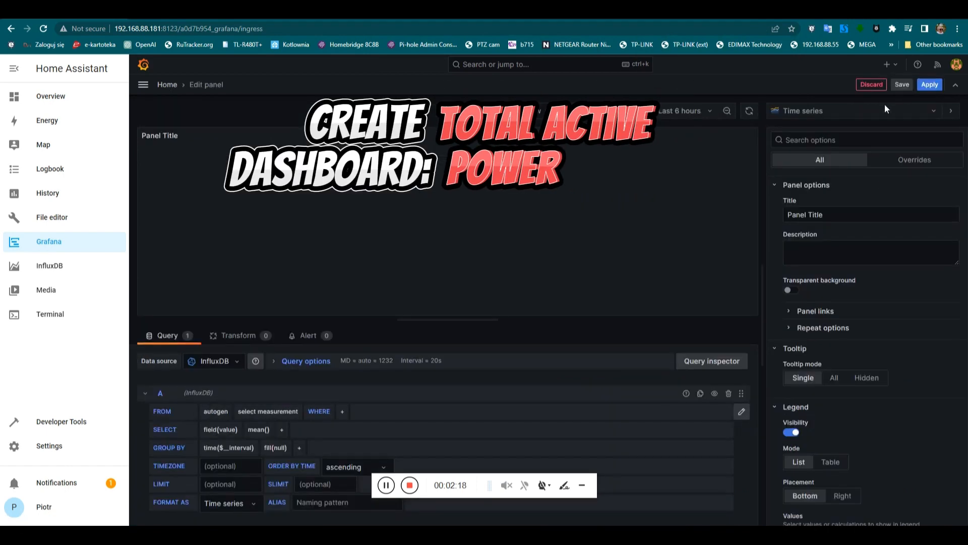
{"action": "left_click", "coordinate": [261, 412]}
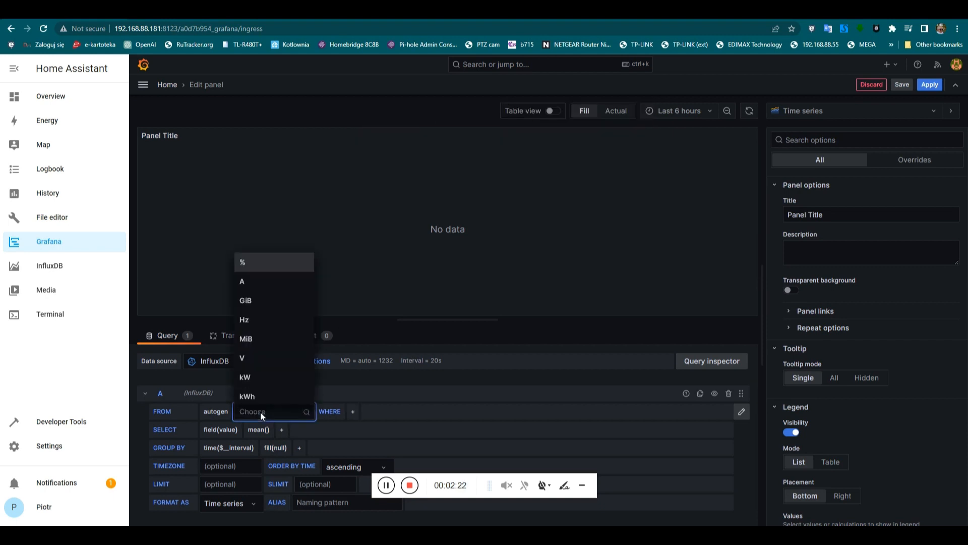
{"action": "left_click", "coordinate": [332, 412]}
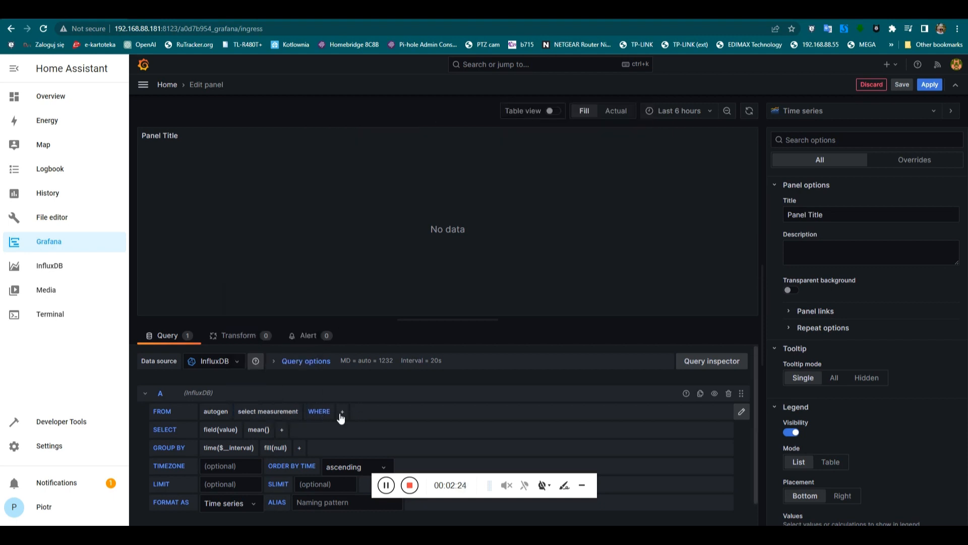
{"action": "left_click", "coordinate": [342, 412]}
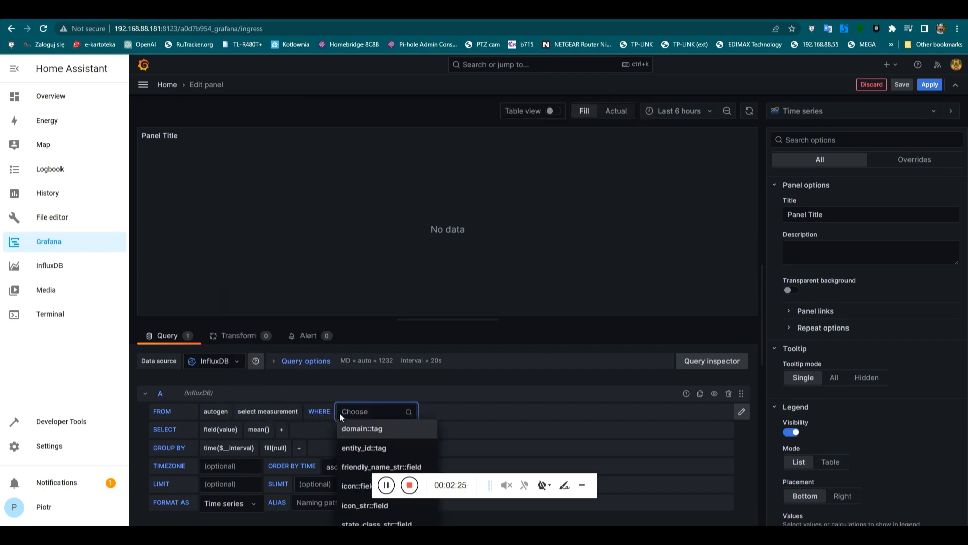
{"action": "left_click", "coordinate": [353, 448]}
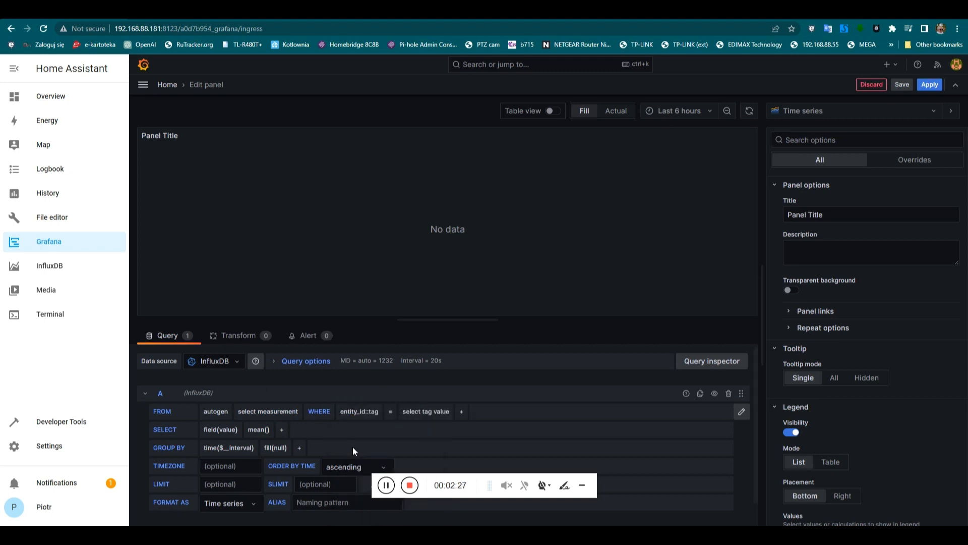
Set the entity_id filter to total_active_power and query the kW measurement.
{"action": "left_click", "coordinate": [461, 411]}
{"action": "type", "text": "tot"}
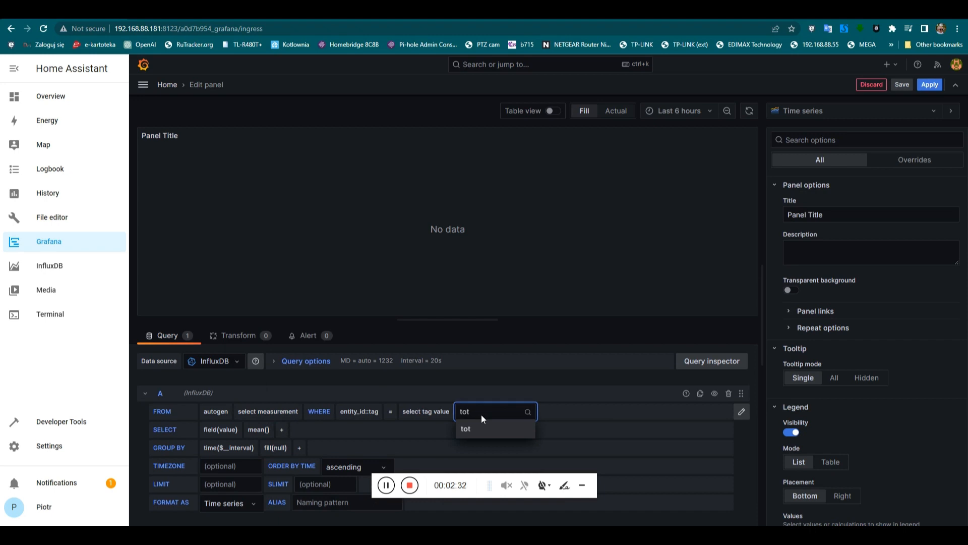
{"action": "key", "text": "BackSpace"}
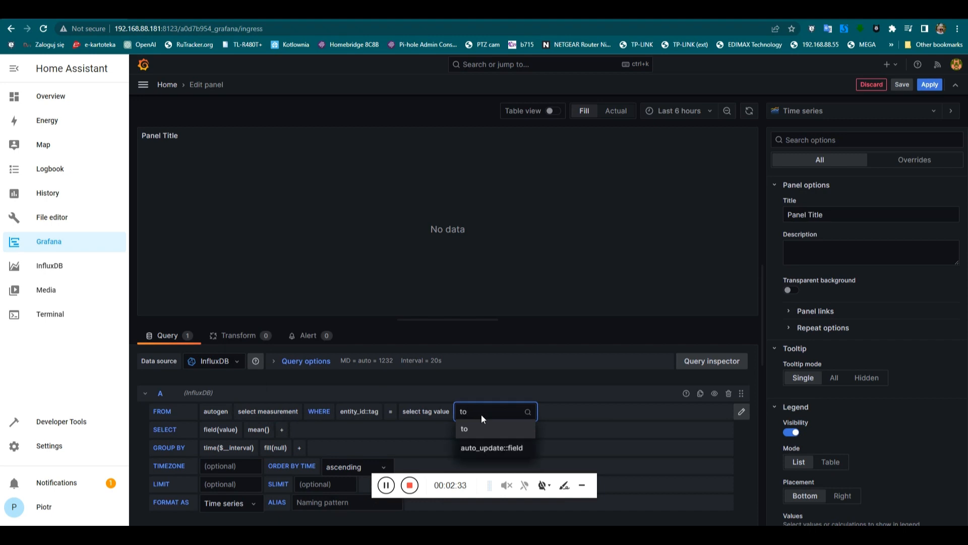
{"action": "key", "text": "BackSpace"}
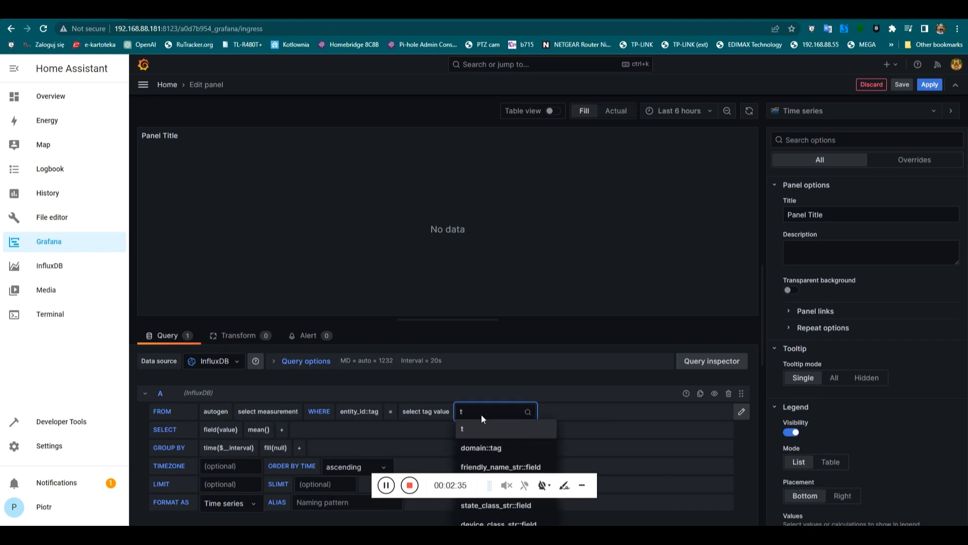
{"action": "key", "text": "BackSpace"}
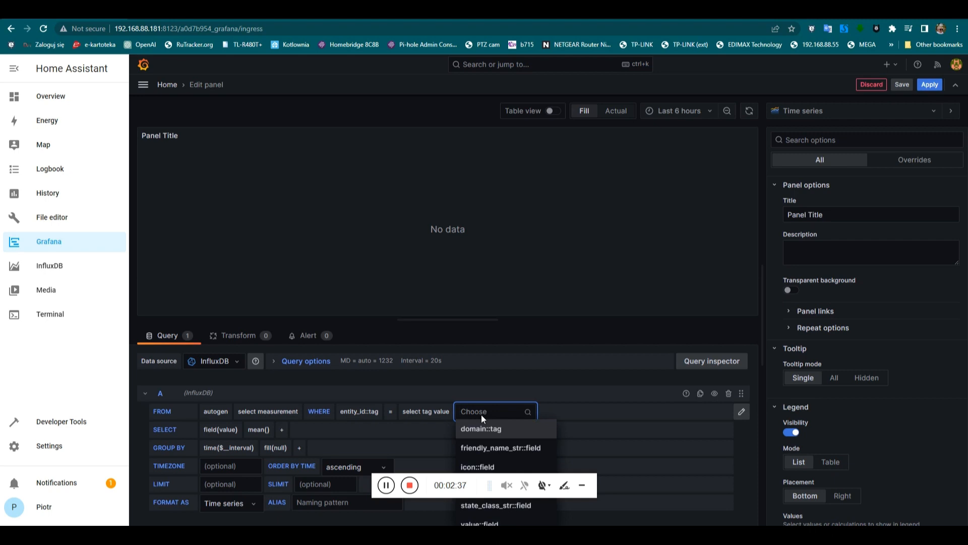
{"action": "type", "text": "tot"}
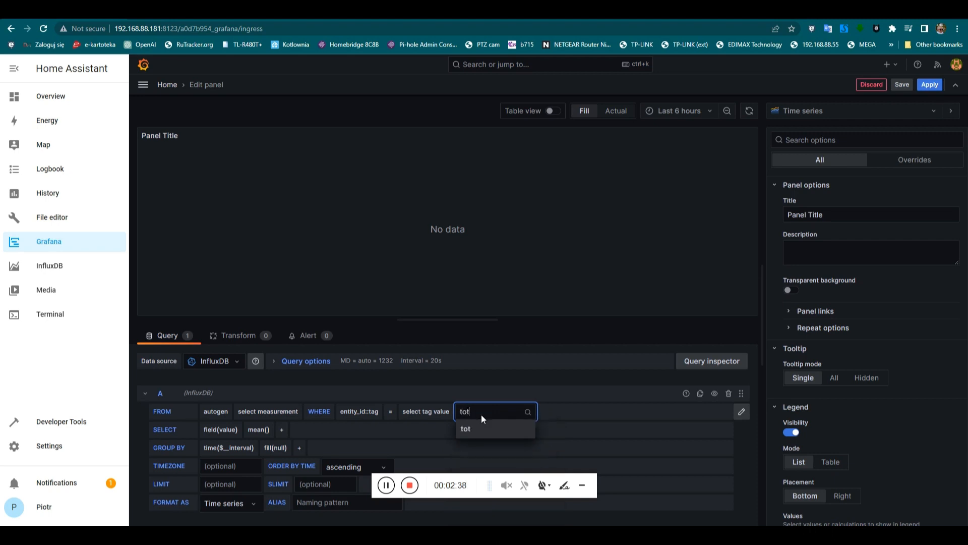
{"action": "left_click", "coordinate": [419, 416]}
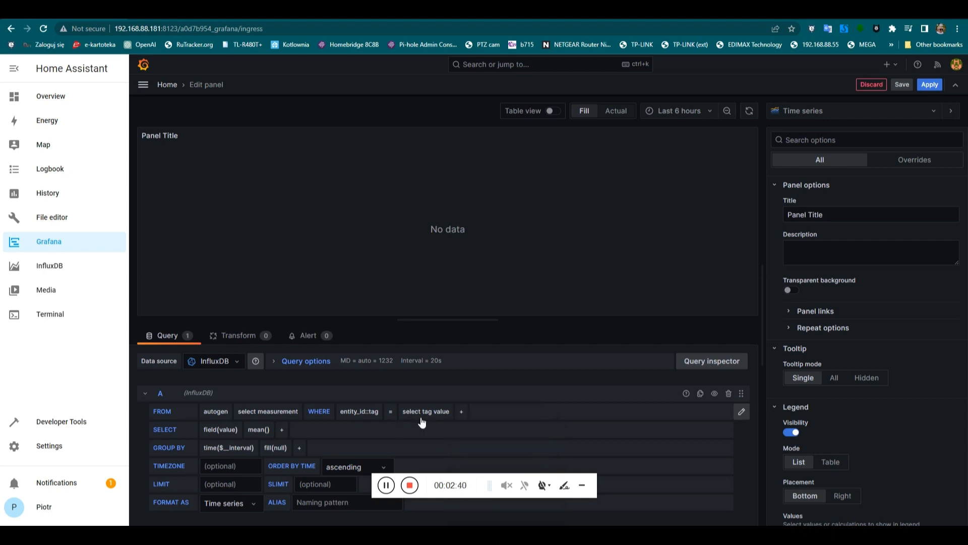
{"action": "left_click", "coordinate": [438, 414]}
{"action": "type", "text": "tot"}
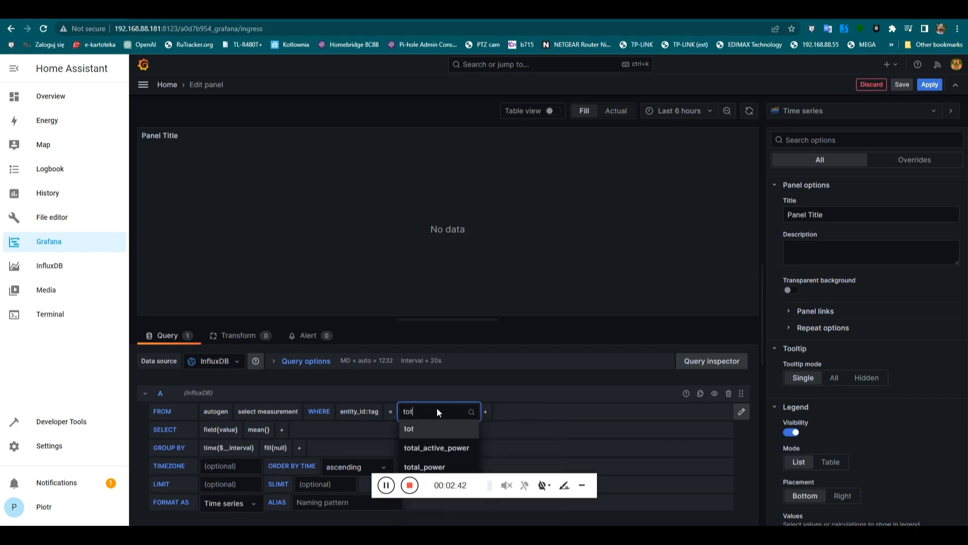
{"action": "left_click", "coordinate": [432, 446]}
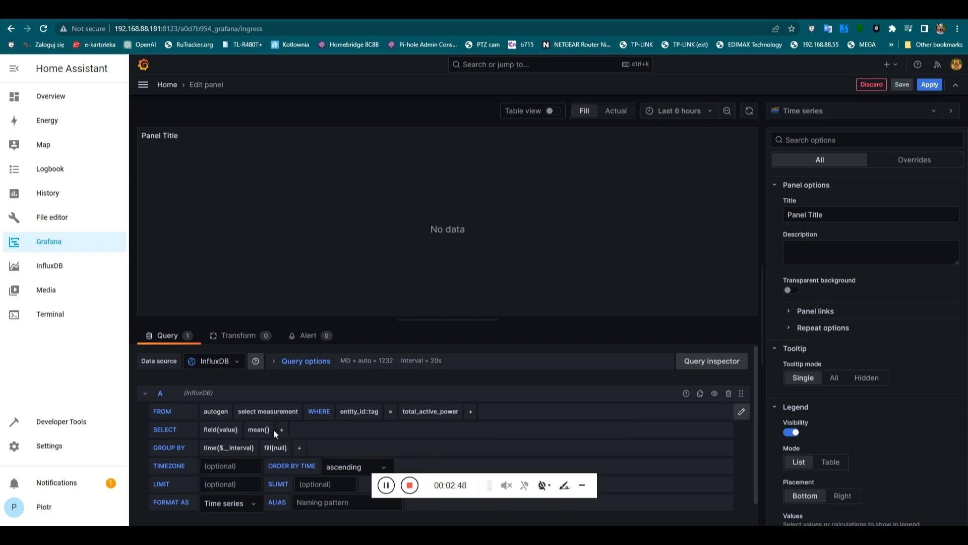
{"action": "left_click", "coordinate": [288, 416]}
{"action": "left_click", "coordinate": [247, 393]}
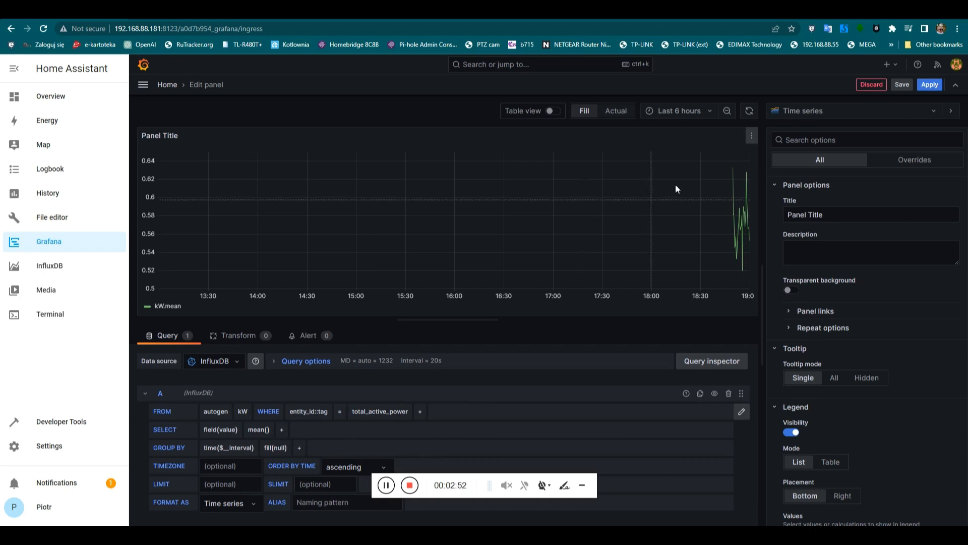
Change the panel's time range to Last 15 minutes, then to Last 1 hour.
{"action": "left_click", "coordinate": [704, 117]}
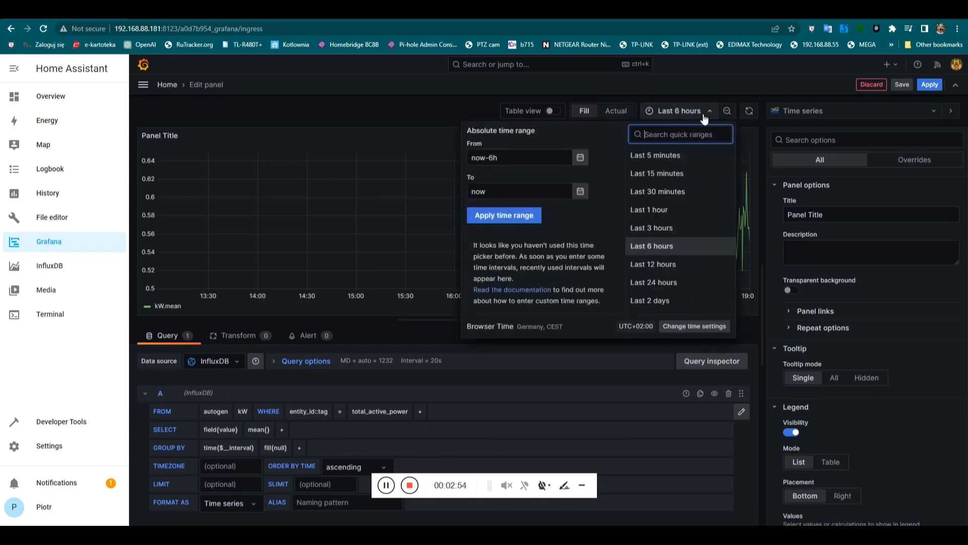
{"action": "left_click", "coordinate": [661, 173]}
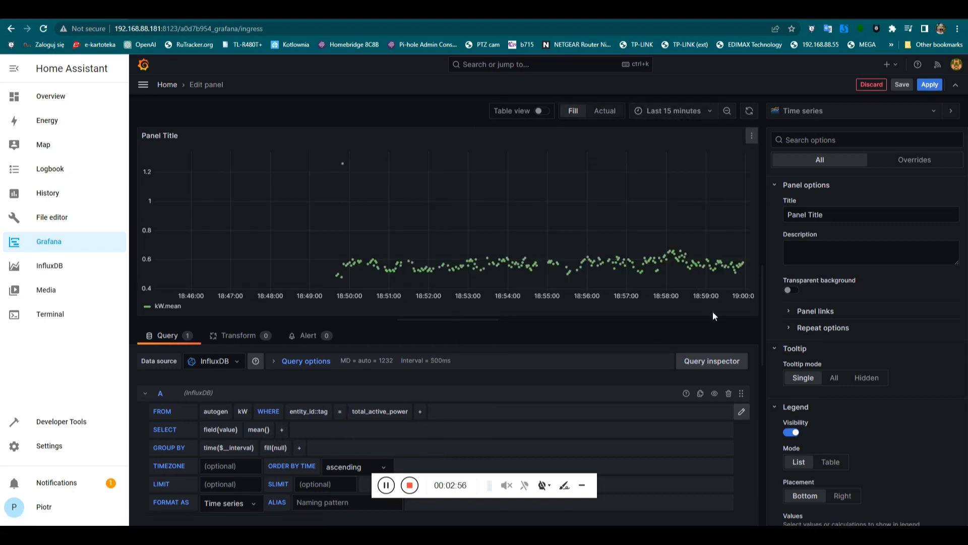
{"action": "left_click", "coordinate": [664, 112]}
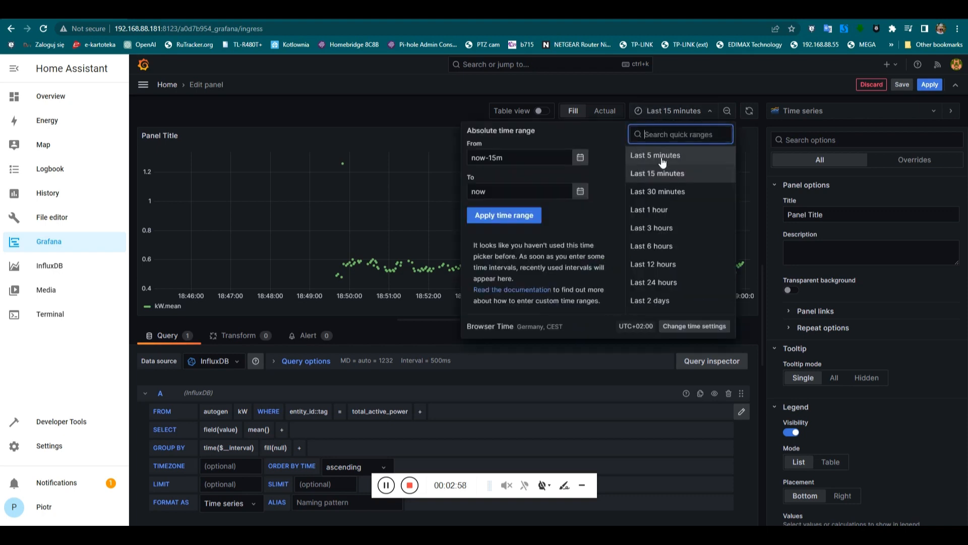
{"action": "left_click", "coordinate": [674, 211]}
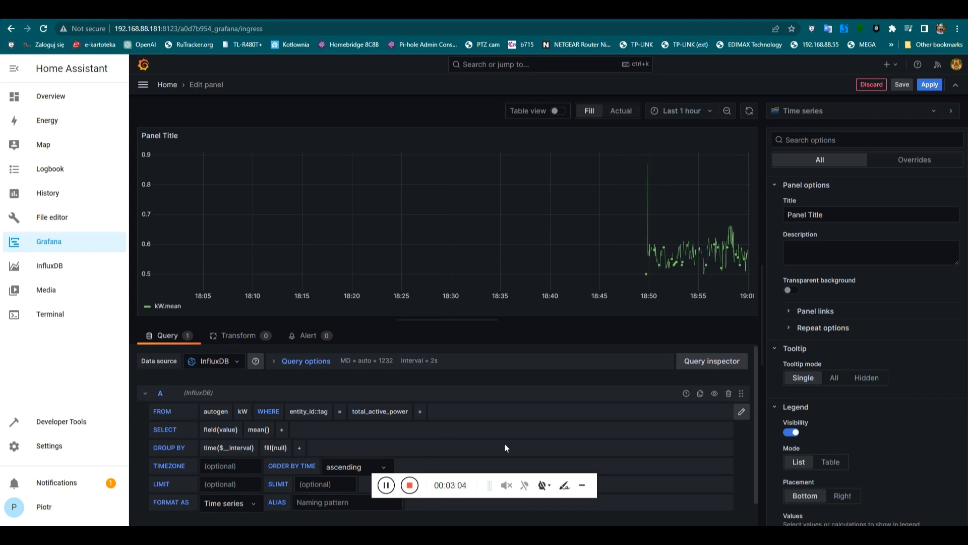
Keep total_active_power as the filter value and apply the panel to the home dashboard.
{"action": "left_click", "coordinate": [380, 413]}
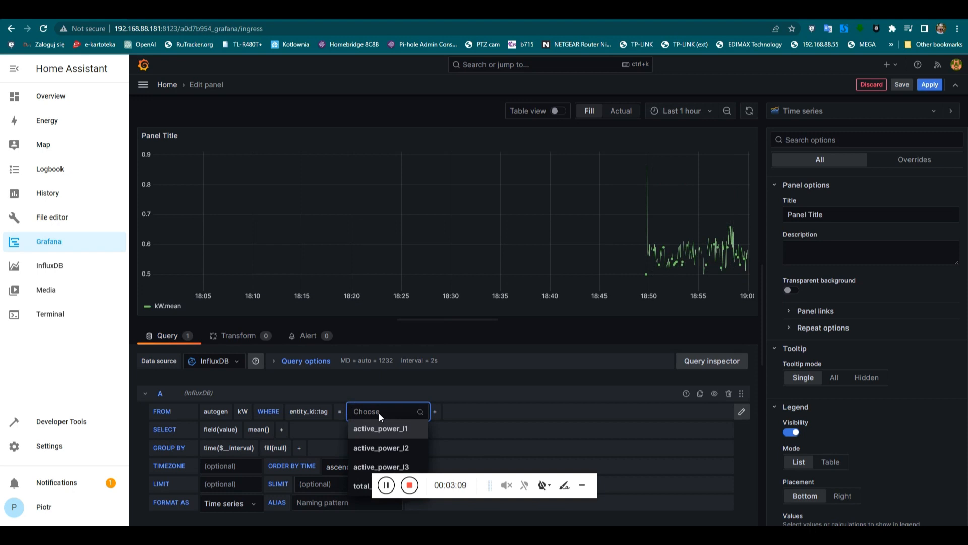
{"action": "left_click", "coordinate": [422, 387]}
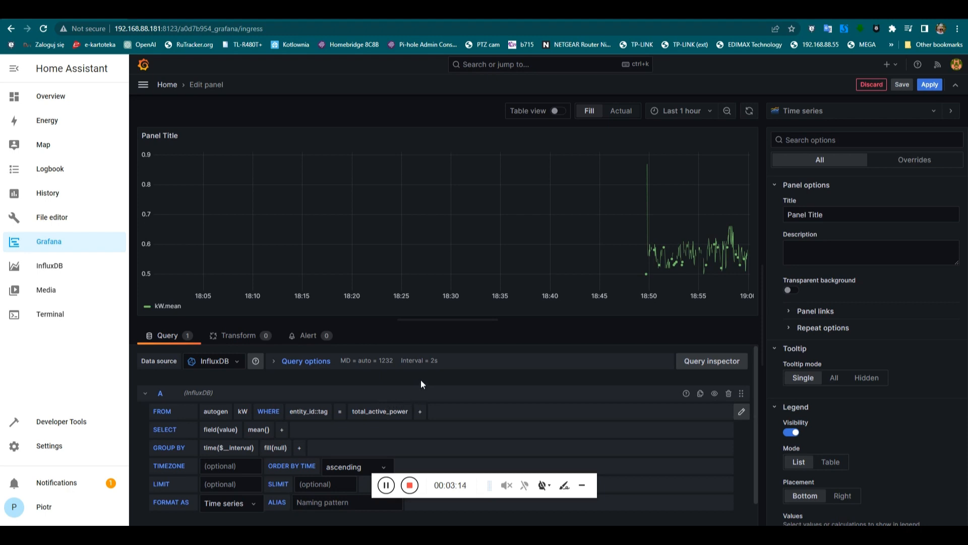
{"action": "left_click", "coordinate": [930, 87]}
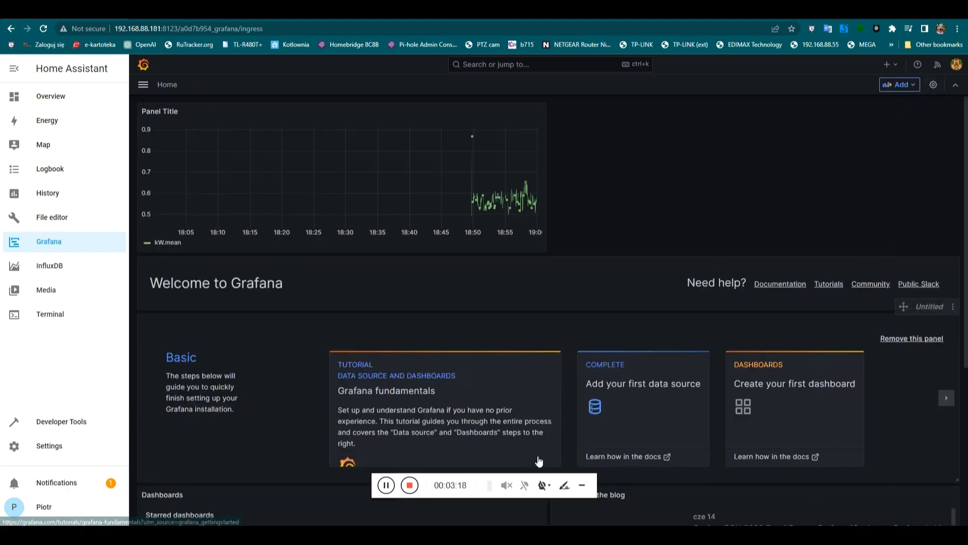
Start a second visualization panel and add an entity_id tag filter to its query.
{"action": "left_click", "coordinate": [901, 84]}
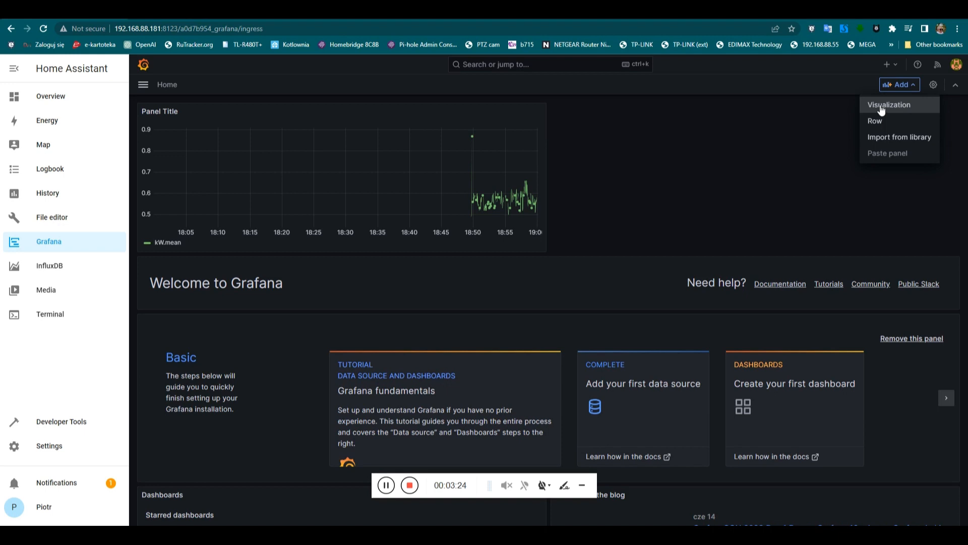
{"action": "left_click", "coordinate": [881, 110]}
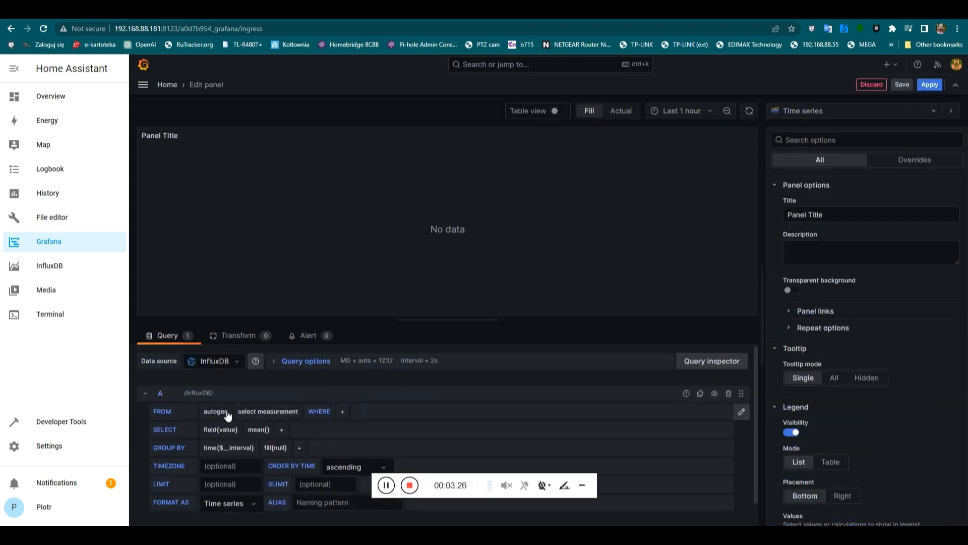
{"action": "left_click", "coordinate": [255, 410]}
{"action": "left_click", "coordinate": [332, 408]}
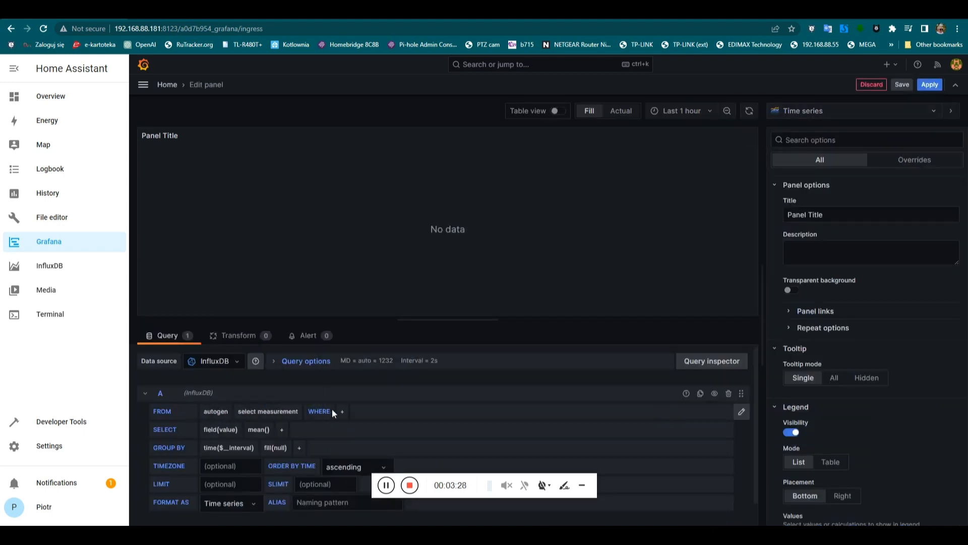
{"action": "left_click", "coordinate": [342, 411]}
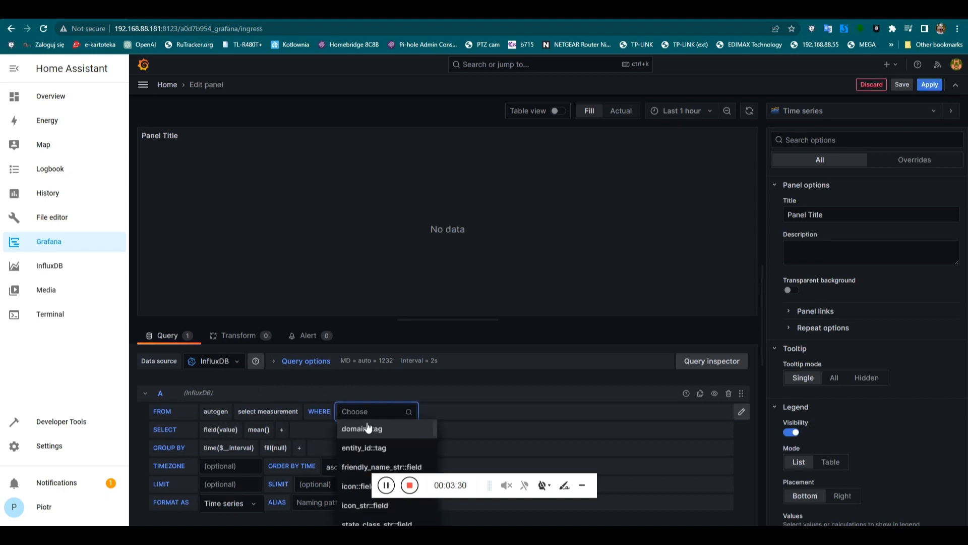
{"action": "left_click", "coordinate": [375, 447]}
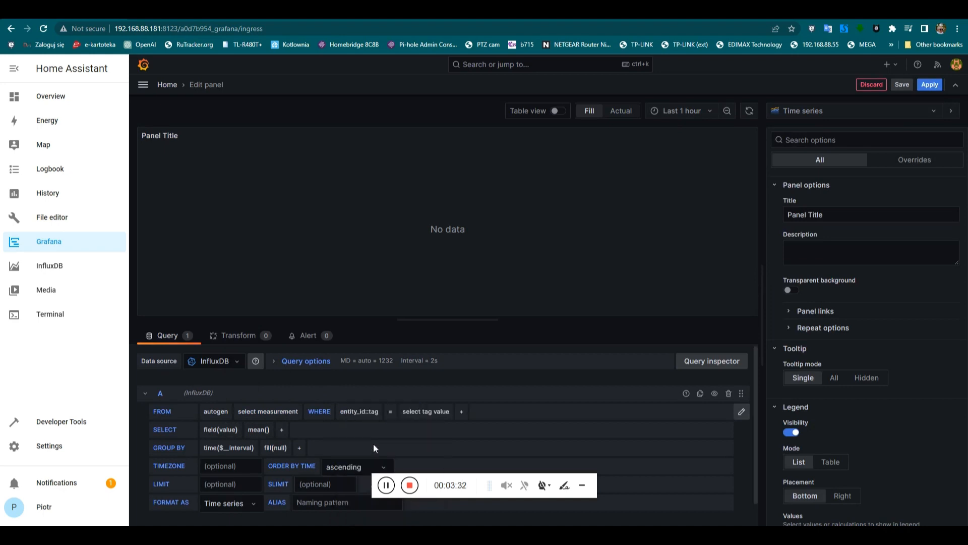
Match entity_id to total_power and read data from the kWh measurement.
{"action": "left_click", "coordinate": [428, 411]}
{"action": "type", "text": "tot"}
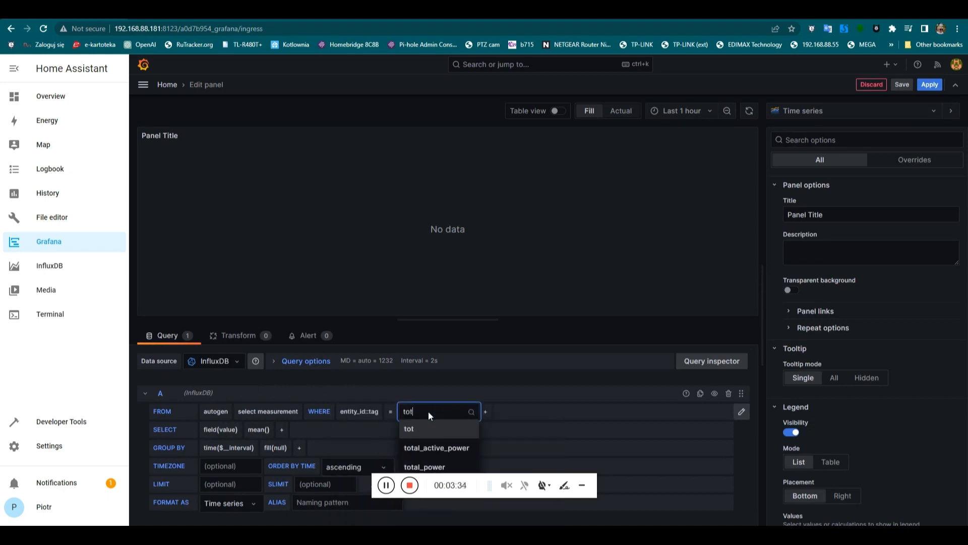
{"action": "left_click", "coordinate": [417, 466]}
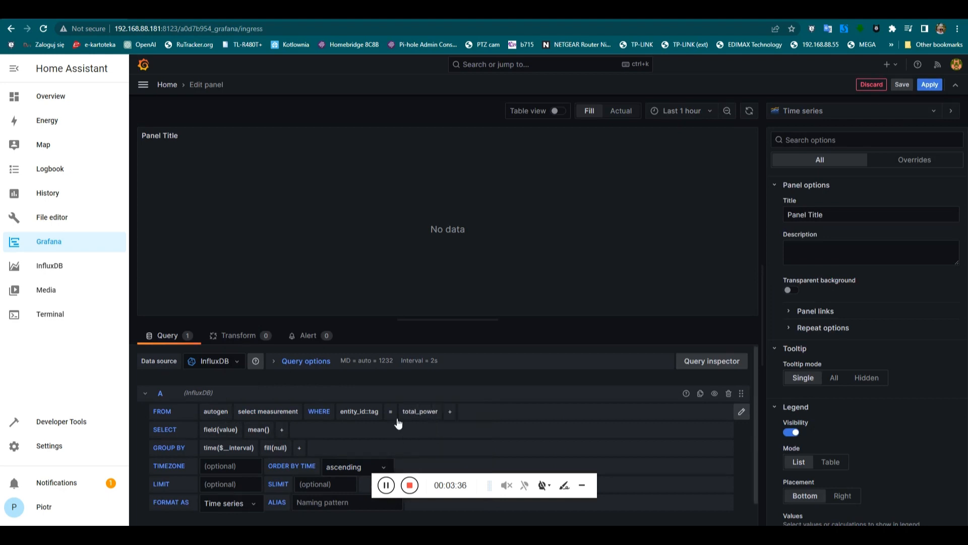
{"action": "left_click", "coordinate": [268, 410]}
{"action": "left_click", "coordinate": [252, 394]}
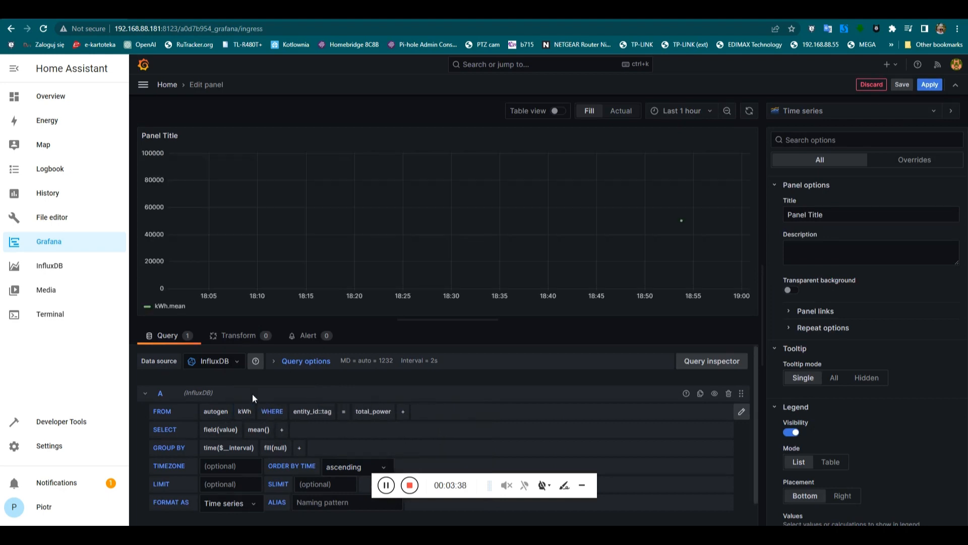
Remove the mean() aggregation from the query's SELECT row.
{"action": "left_click", "coordinate": [257, 431]}
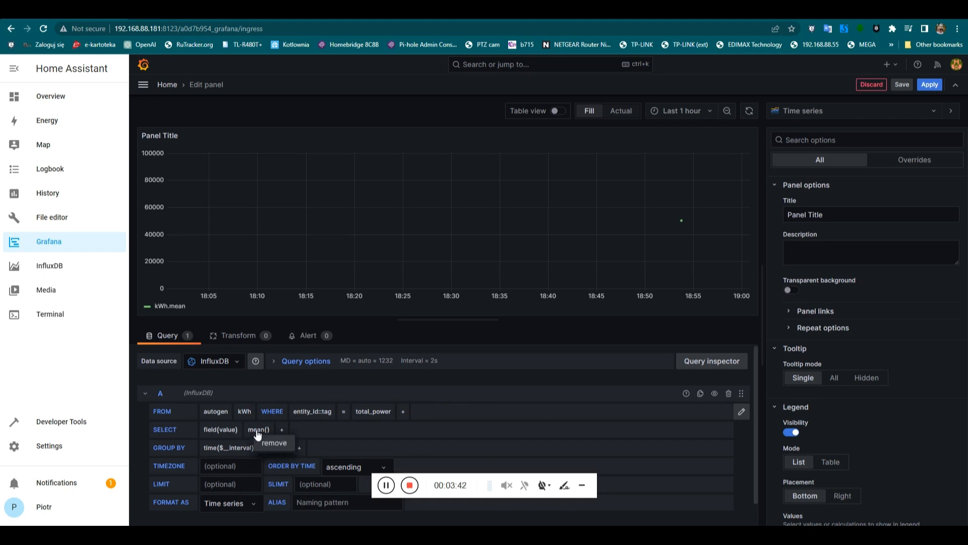
{"action": "left_click", "coordinate": [271, 442]}
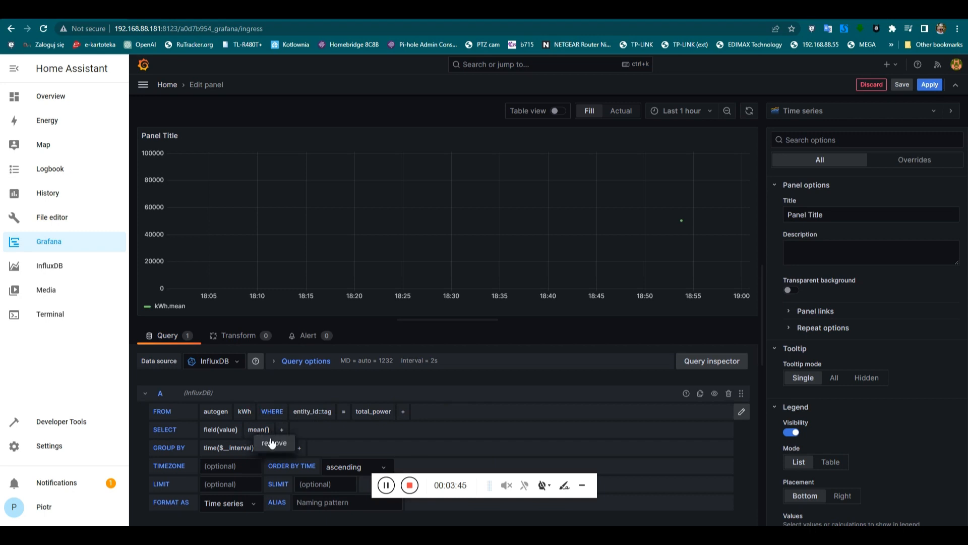
{"action": "left_click", "coordinate": [238, 429]}
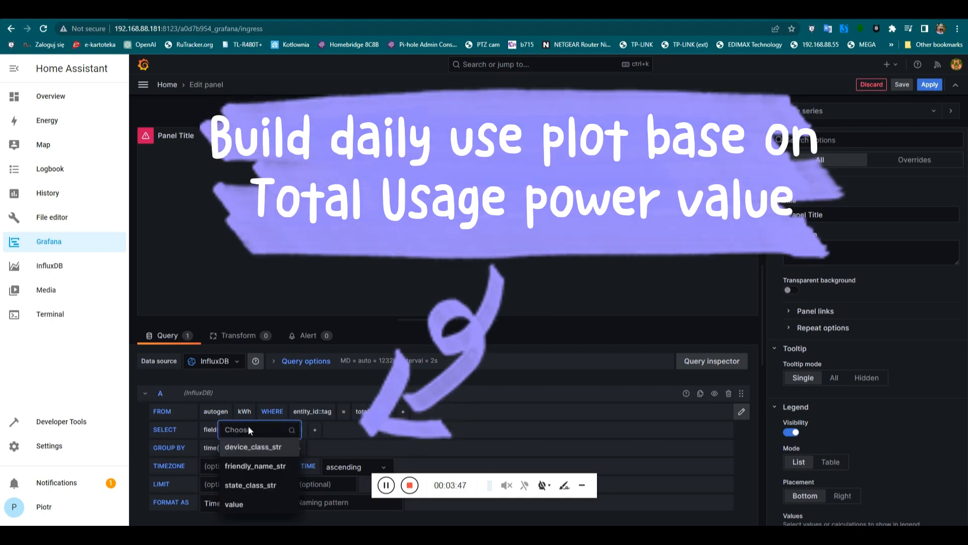
{"action": "type", "text": "st"}
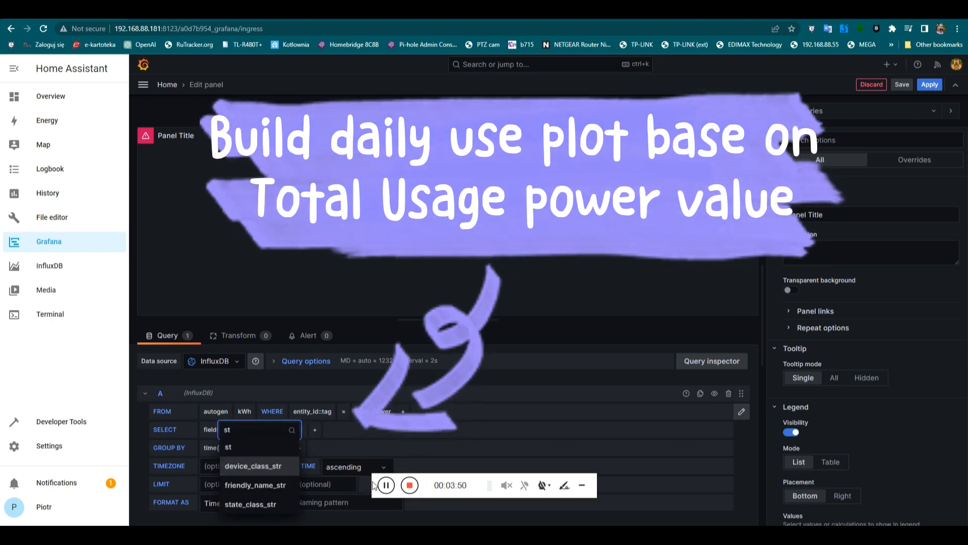
{"action": "left_click", "coordinate": [366, 480]}
Add distinct() and then difference() after field(value) in the SELECT row.
{"action": "left_click", "coordinate": [251, 431]}
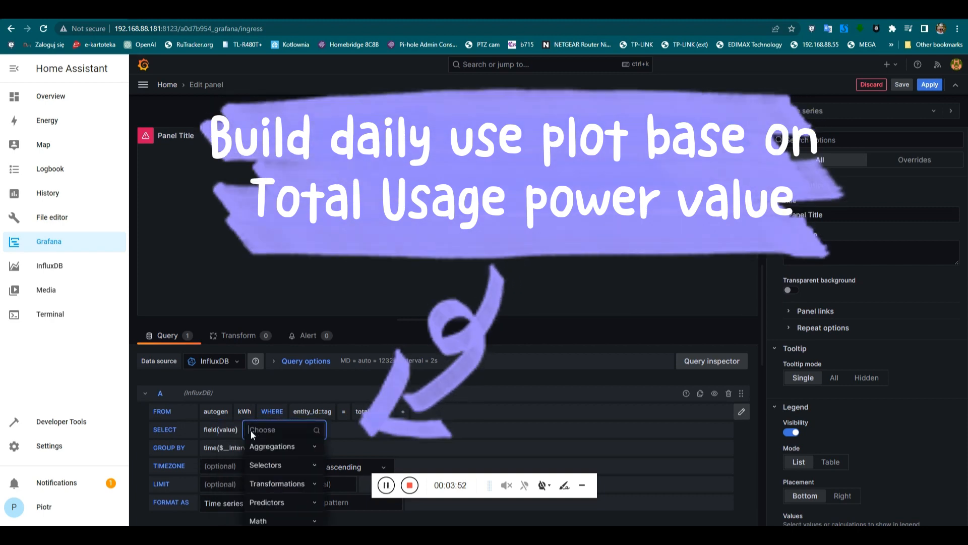
{"action": "type", "text": "dis"}
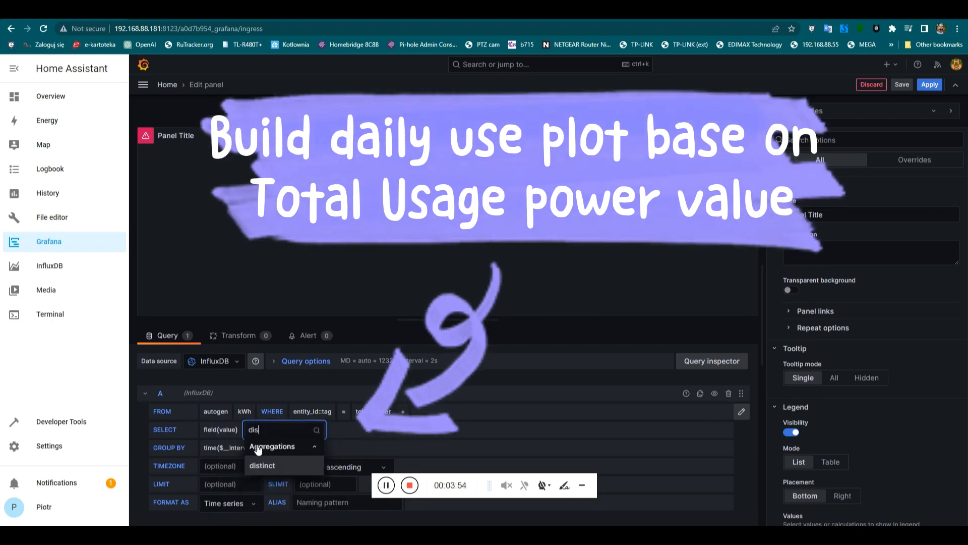
{"action": "left_click", "coordinate": [262, 464]}
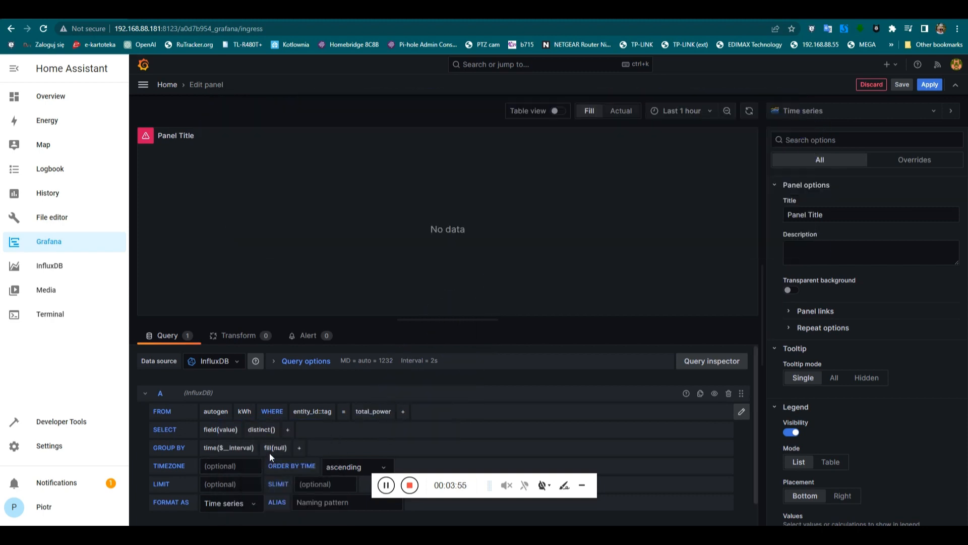
{"action": "left_click", "coordinate": [291, 427]}
{"action": "type", "text": "diff"}
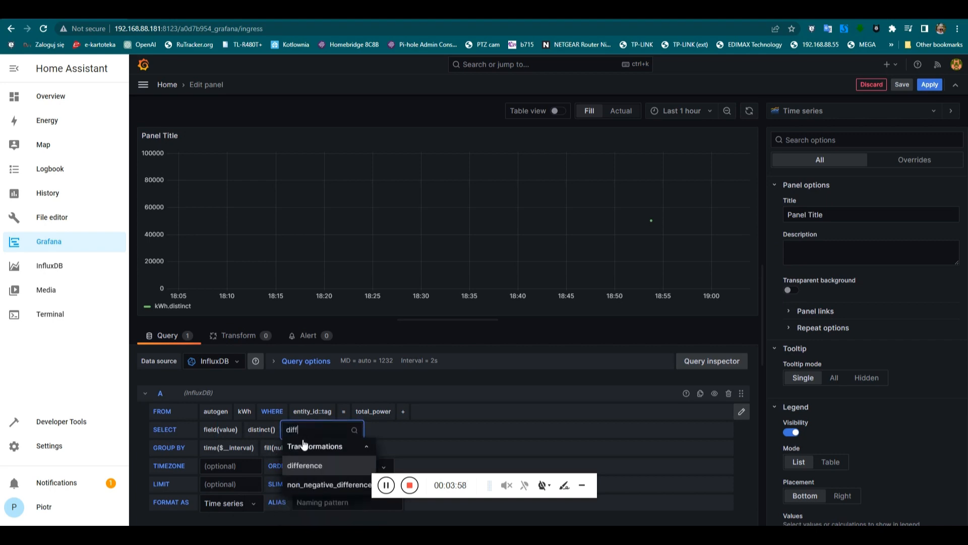
{"action": "left_click", "coordinate": [308, 465]}
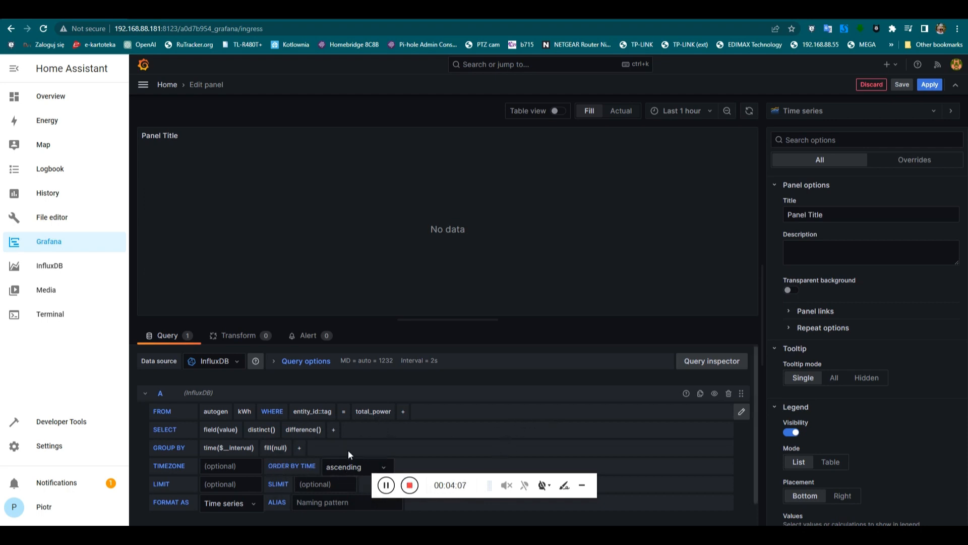
Group the kWh query by 1d time intervals so the panel shows daily totals.
{"action": "scroll", "coordinate": [348, 450], "scroll_direction": "down", "scroll_amount": 1}
{"action": "left_click", "coordinate": [238, 423]}
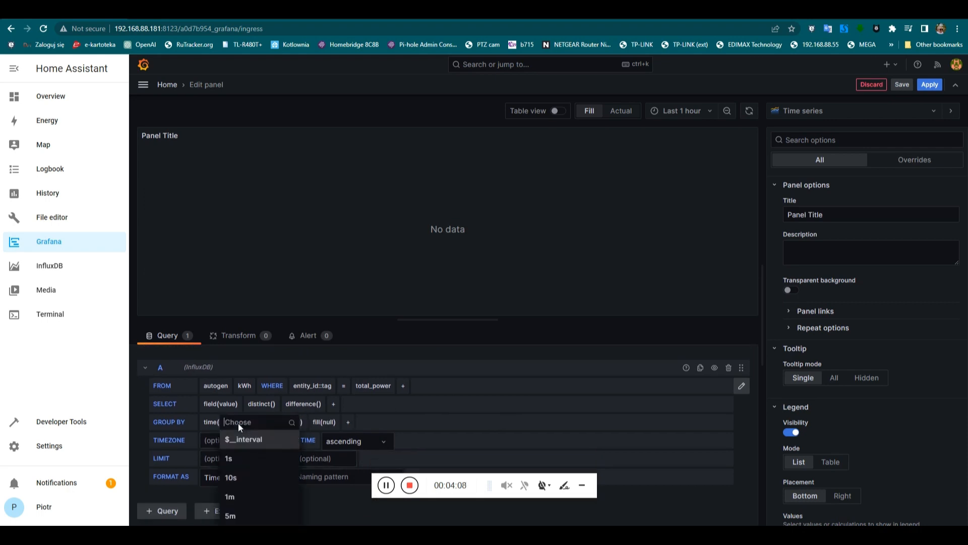
{"action": "type", "text": "1d"}
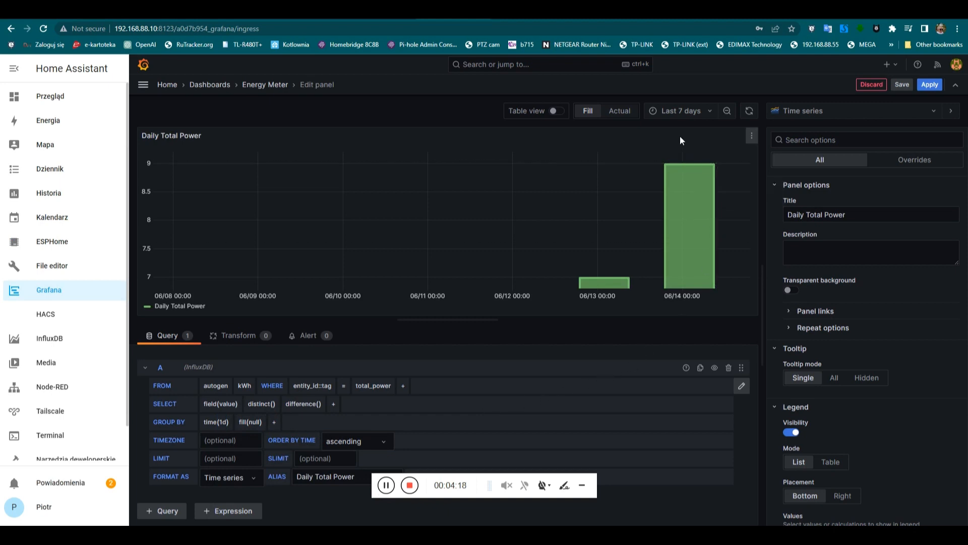
{"action": "mouse_move", "coordinate": [690, 165]}
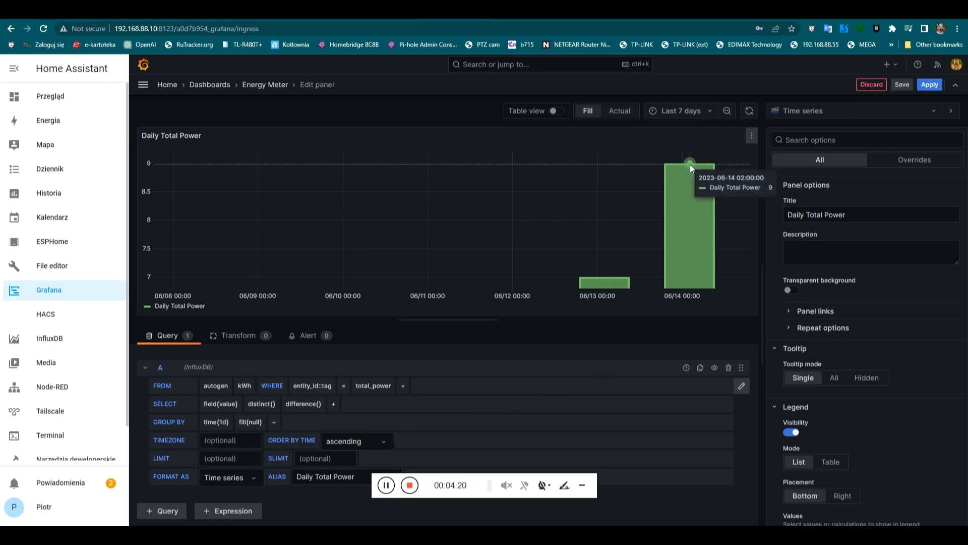
{"action": "mouse_move", "coordinate": [606, 273]}
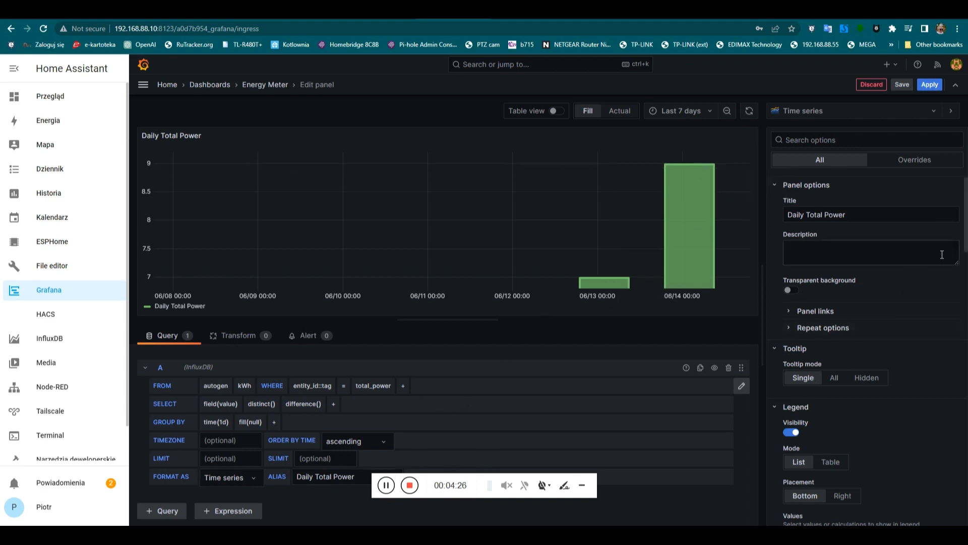
Try bar line width 7, set it back to 4, keep Bars style, and apply the panel.
{"action": "left_click_drag", "start_coordinate": [966, 227], "coordinate": [966, 378]}
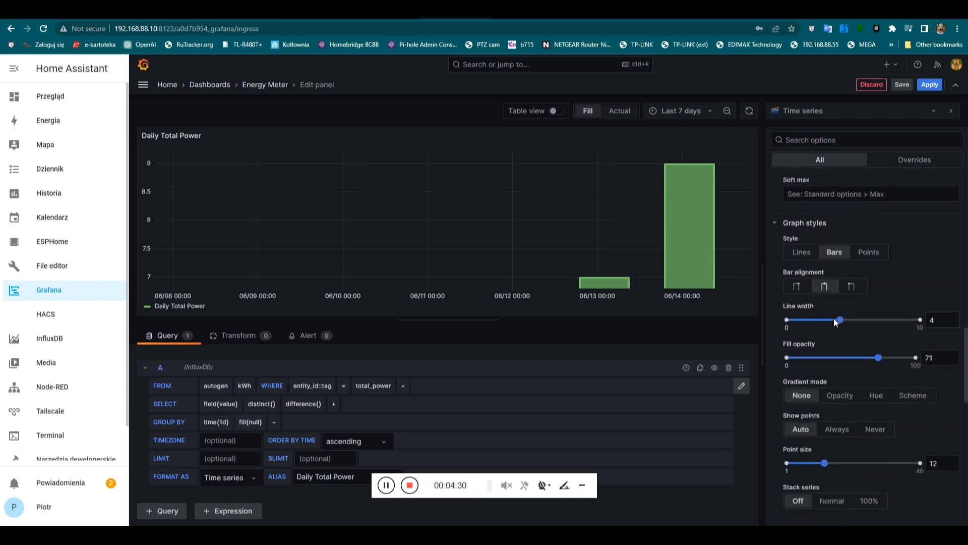
{"action": "left_click_drag", "start_coordinate": [835, 323], "coordinate": [882, 322]}
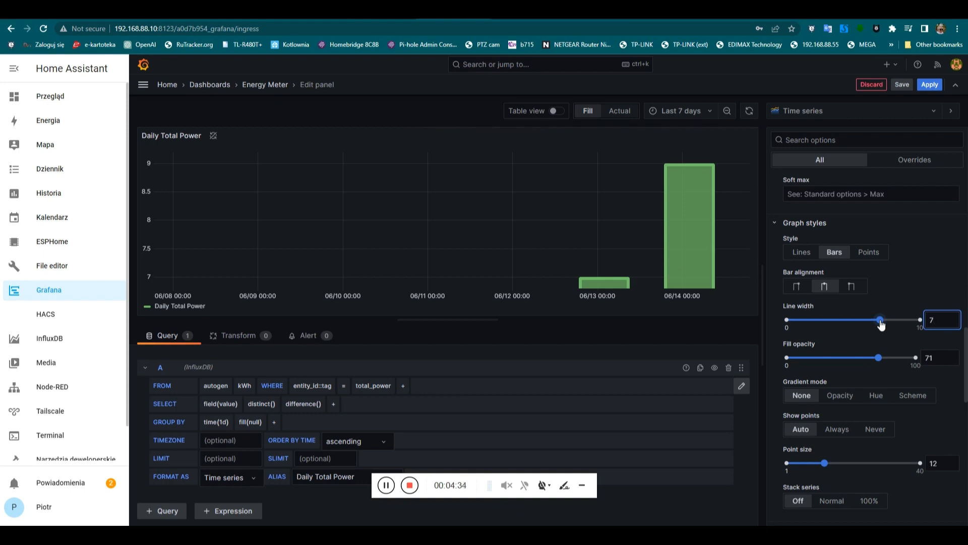
{"action": "left_click_drag", "start_coordinate": [881, 323], "coordinate": [839, 321]}
{"action": "scroll", "coordinate": [861, 385], "scroll_direction": "down", "scroll_amount": 1}
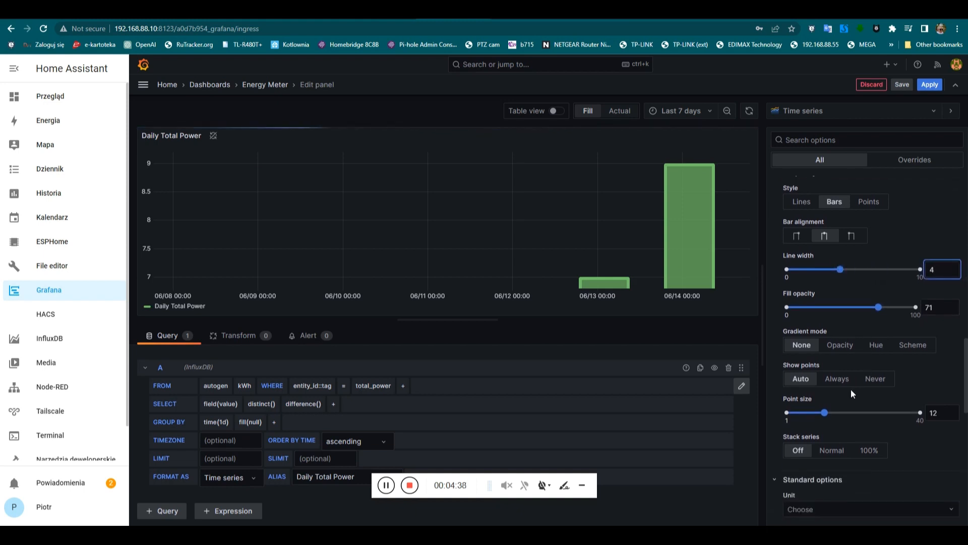
{"action": "left_click", "coordinate": [834, 203]}
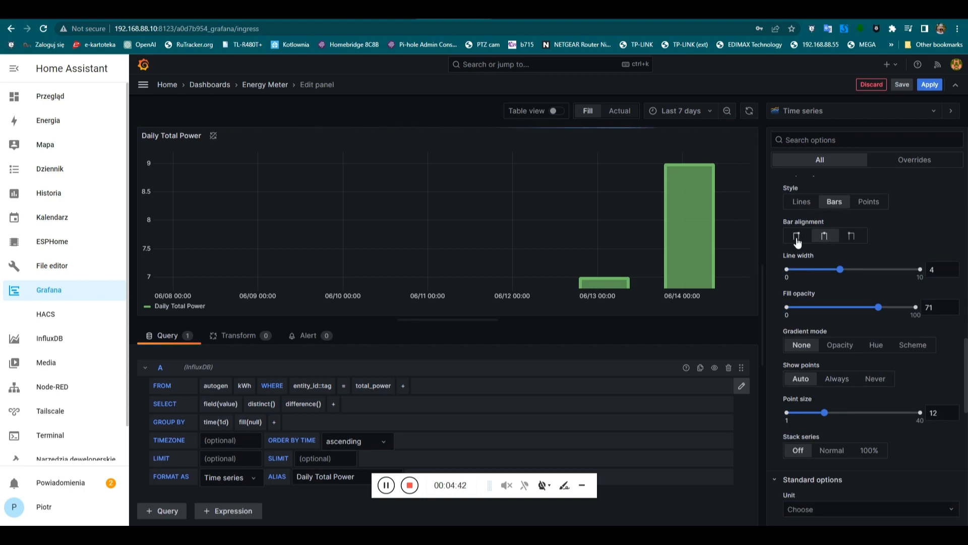
{"action": "left_click", "coordinate": [930, 84]}
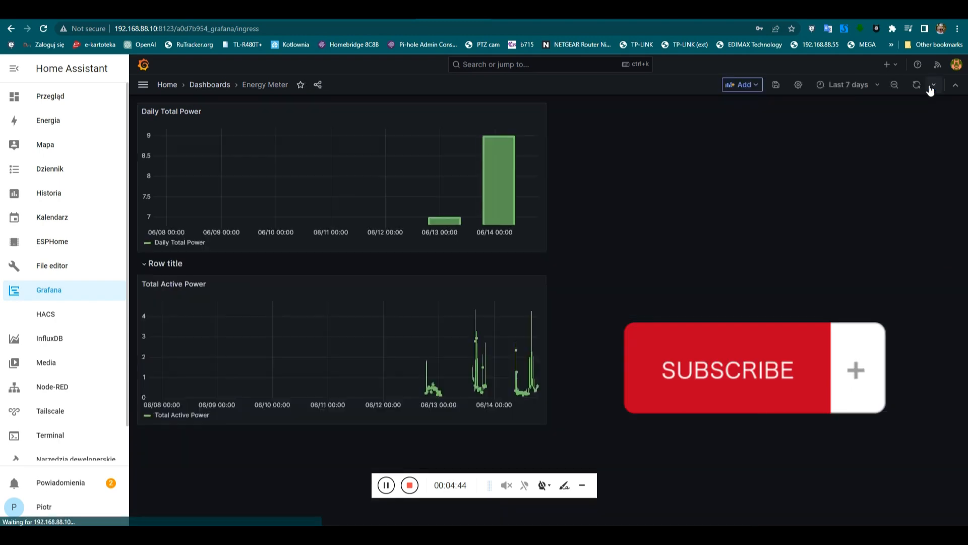